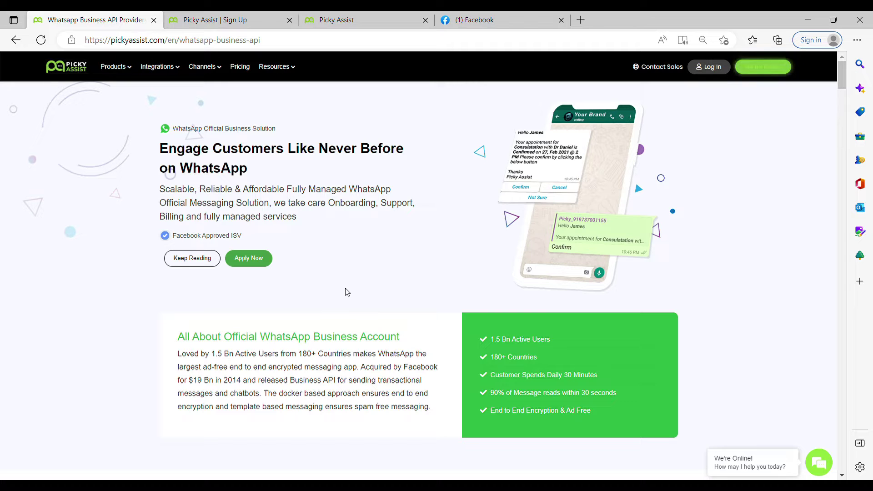
# Step: Confirm the Facebook personal account is signed in, then return to the Picky Assist dashboard
pyautogui.click(470, 22)
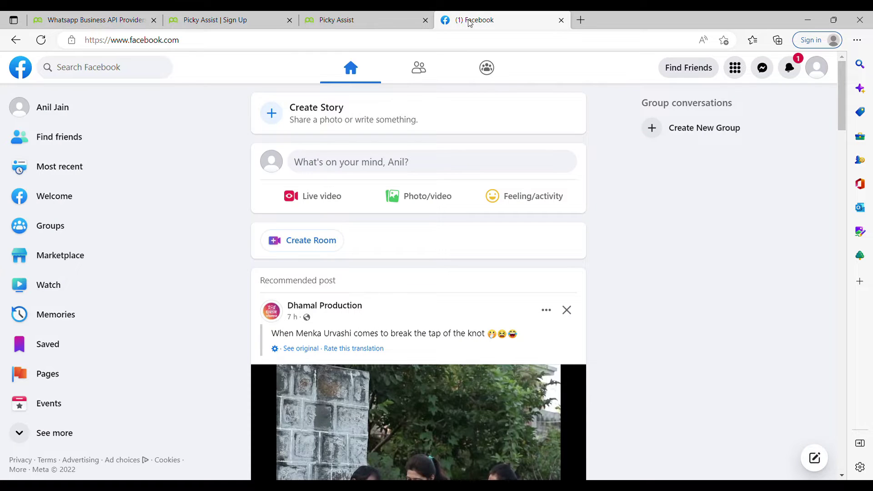
pyautogui.click(342, 22)
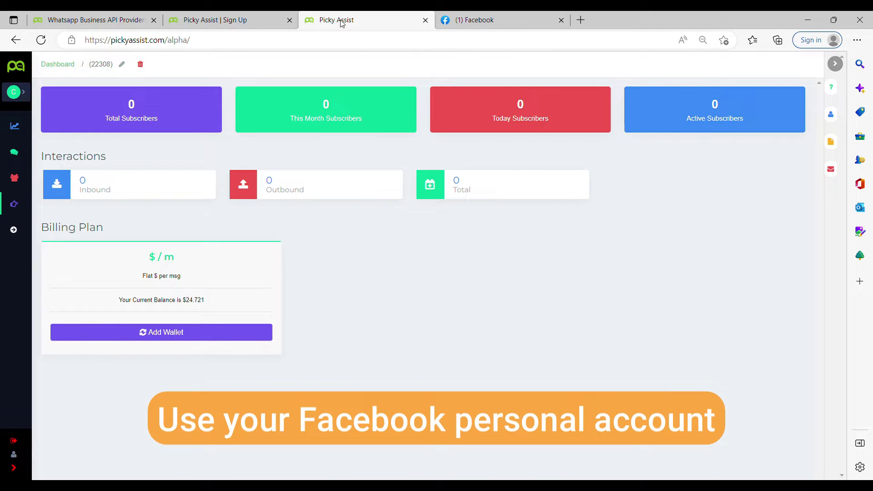
# Step: From the WhatsApp Business API page, open the Try for Free sign-up form
pyautogui.click(101, 22)
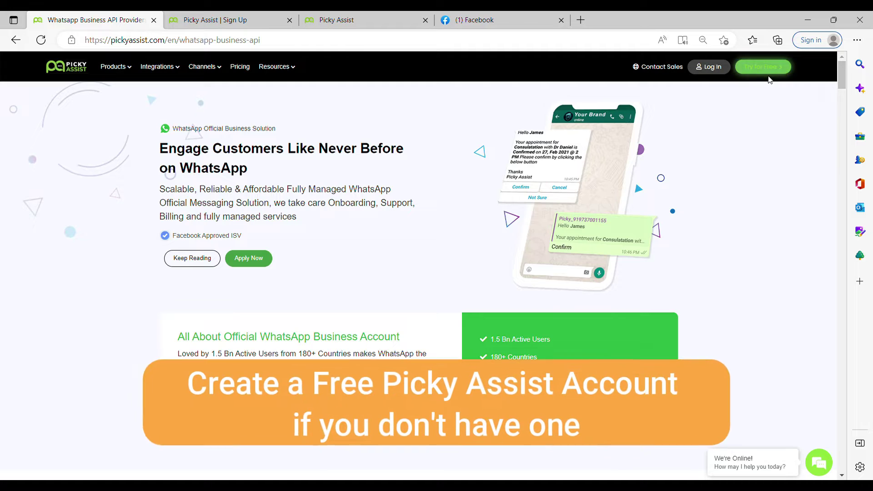
pyautogui.click(768, 75)
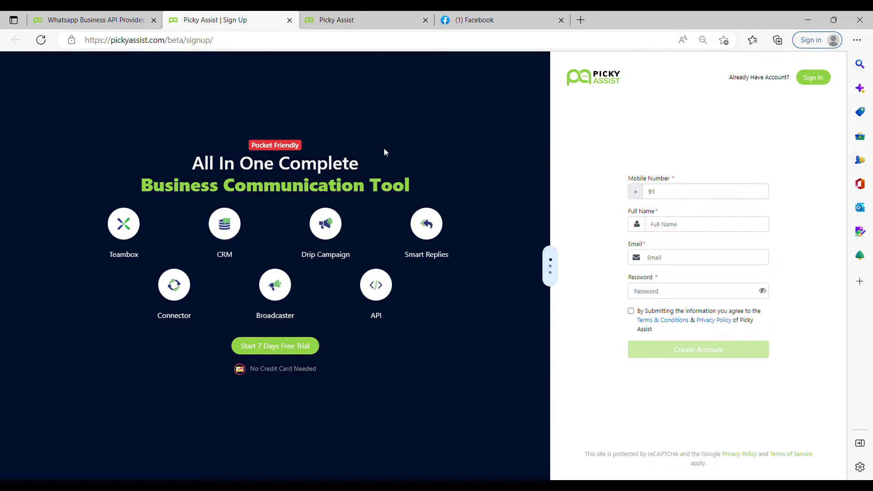
# Step: Return to the WhatsApp Business API Provider page and view its Integrations list
pyautogui.click(93, 20)
pyautogui.moveTo(157, 63)
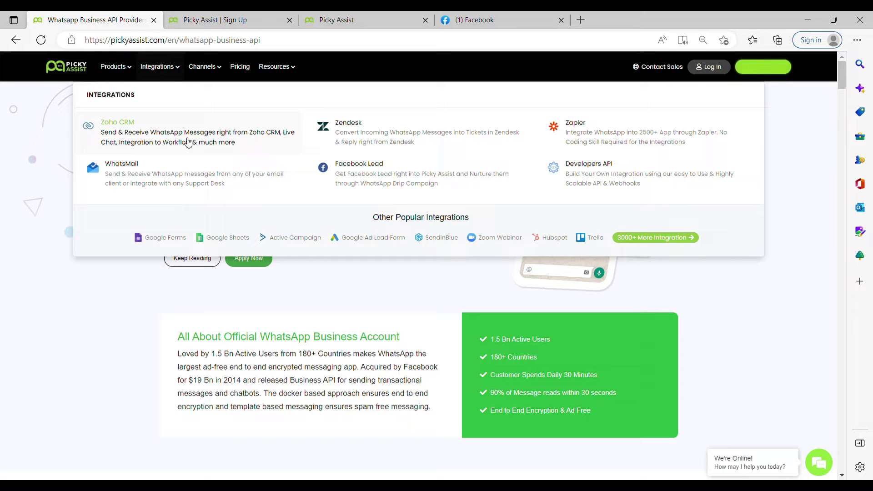
pyautogui.moveTo(121, 69)
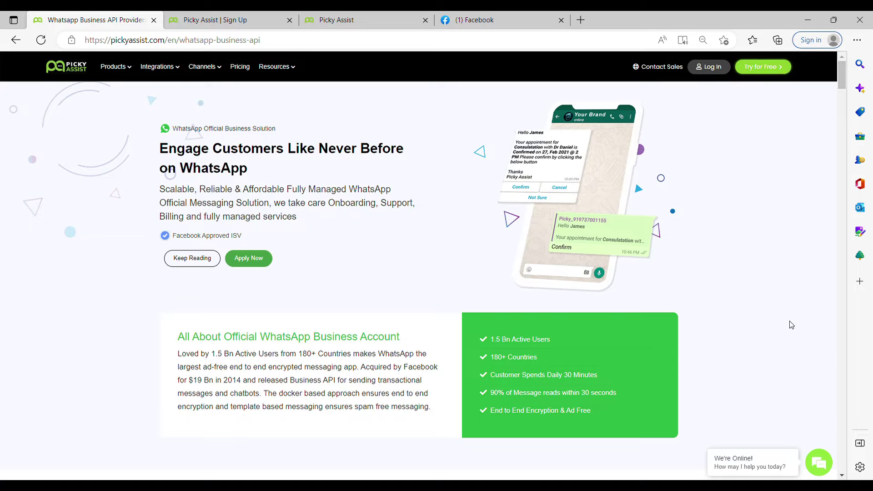
# Step: Load developers.facebook.com in a new Edge tab next to Facebook
pyautogui.click(478, 25)
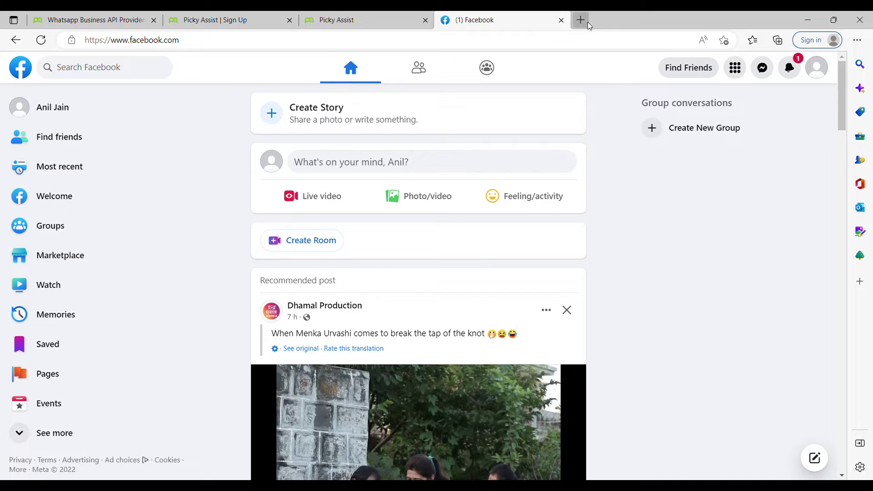
pyautogui.click(588, 22)
pyautogui.write('dev')
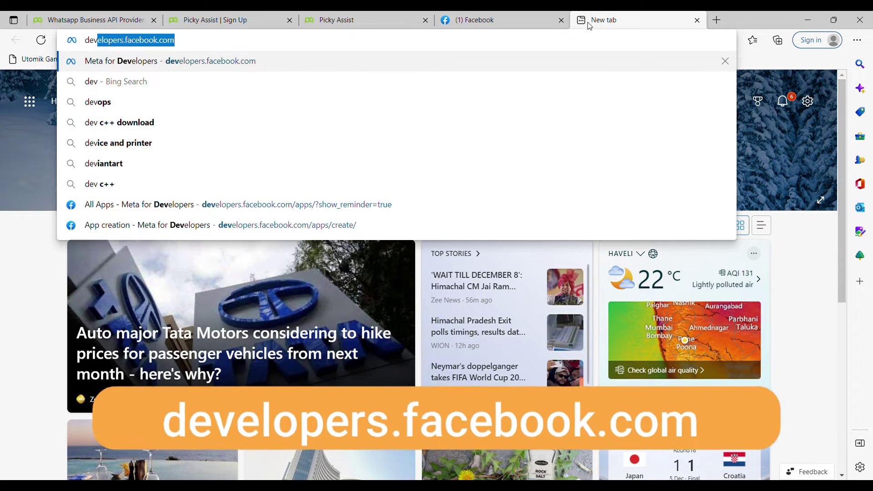
pyautogui.press('Return')
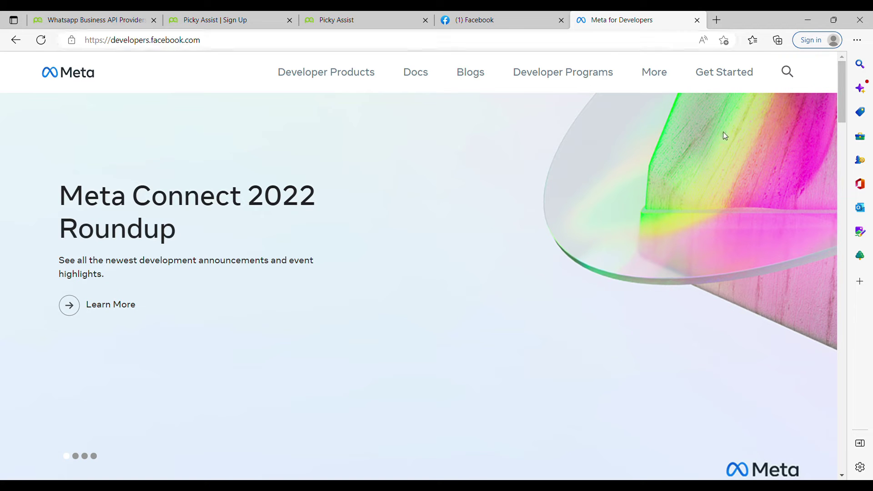
# Step: Start developer registration and send a verification SMS to the personal mobile number
pyautogui.click(721, 75)
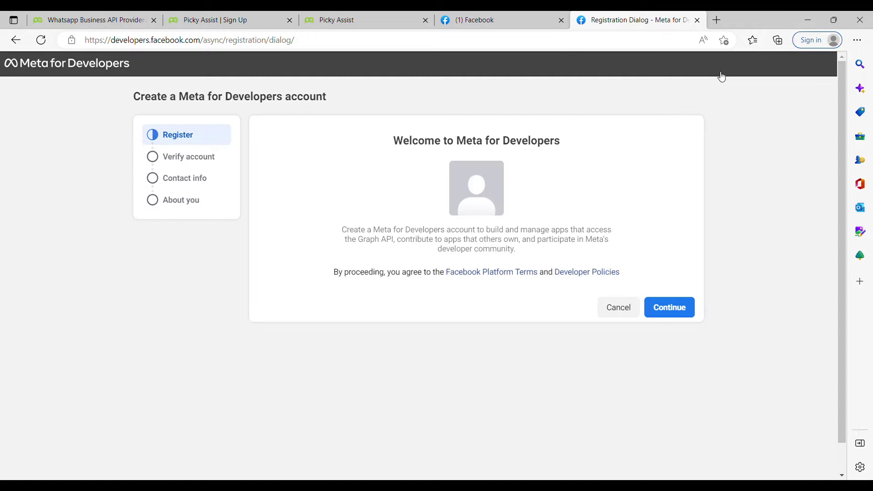
pyautogui.click(676, 313)
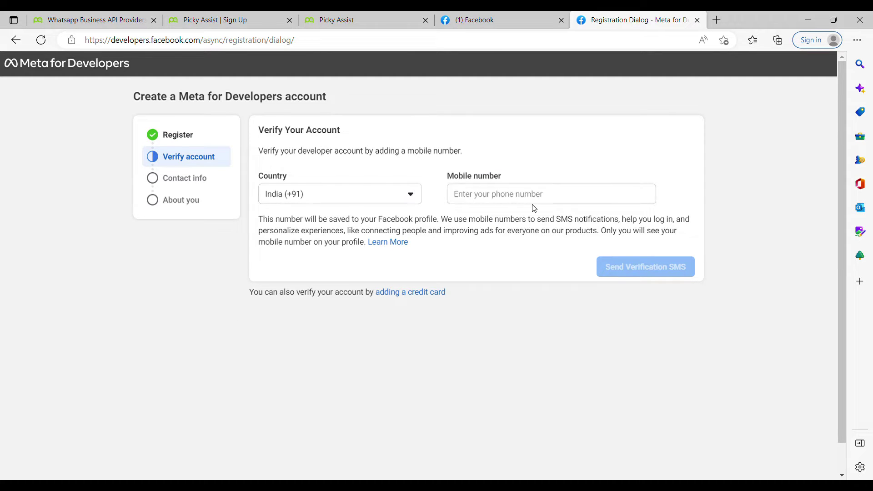
pyautogui.click(544, 201)
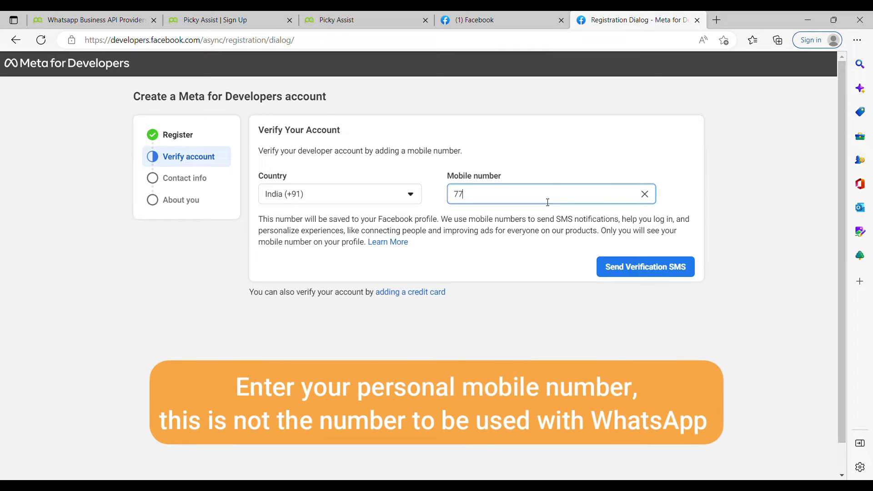
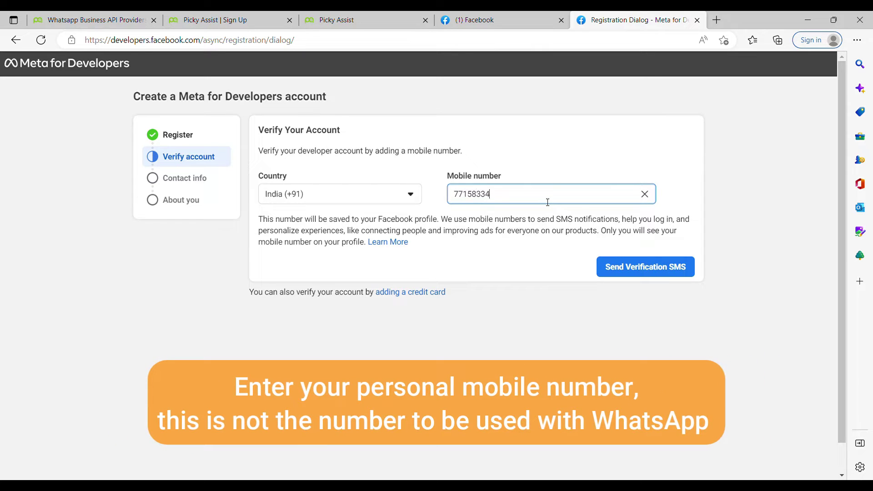
pyautogui.click(630, 267)
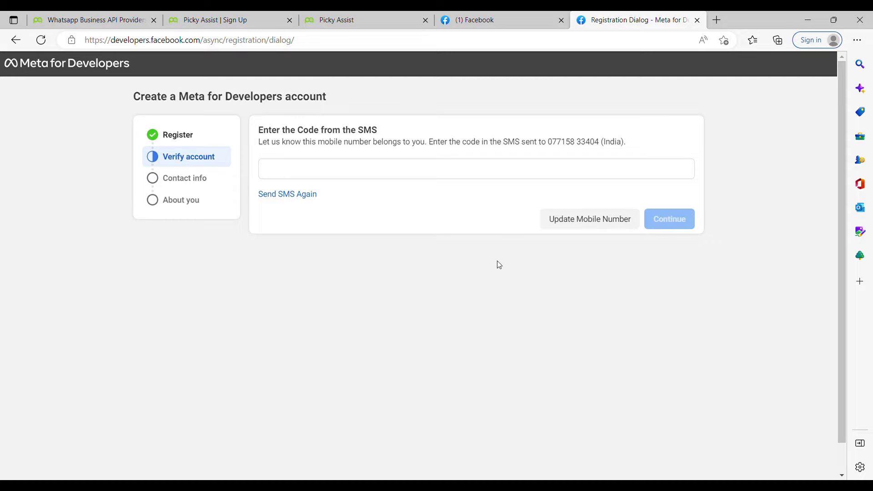
# Step: Enter the received SMS verification code and continue
pyautogui.click(489, 178)
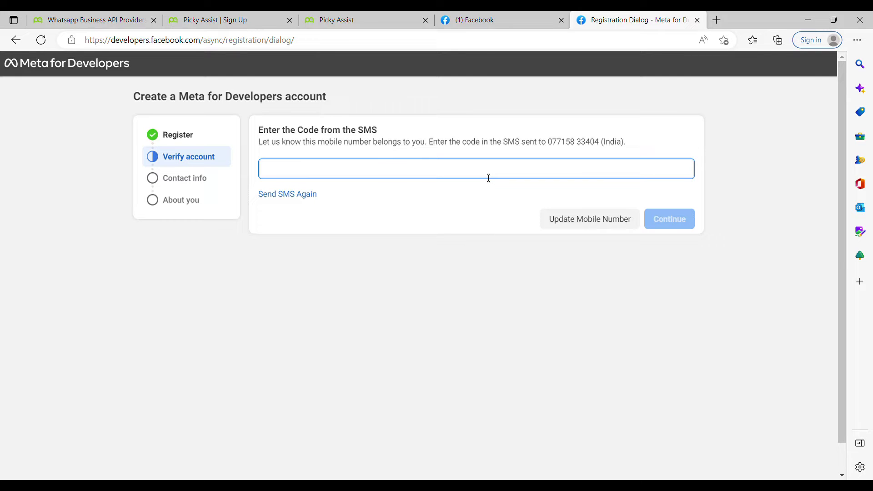
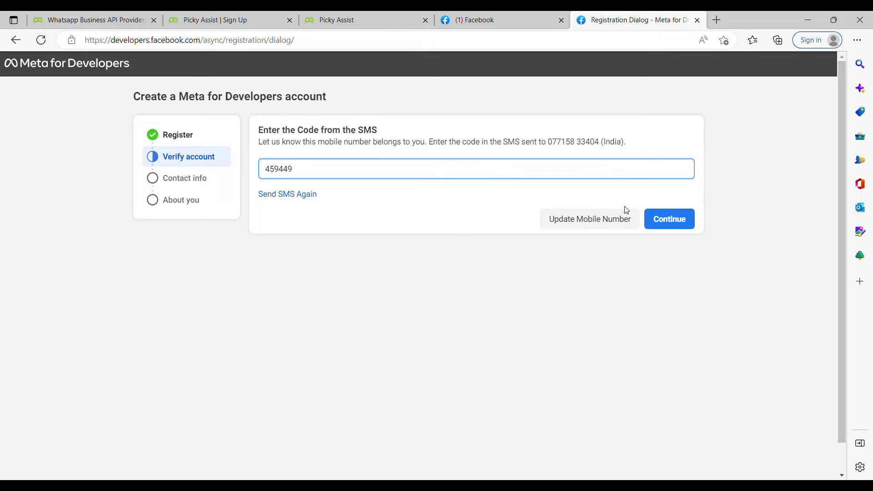
pyautogui.click(665, 223)
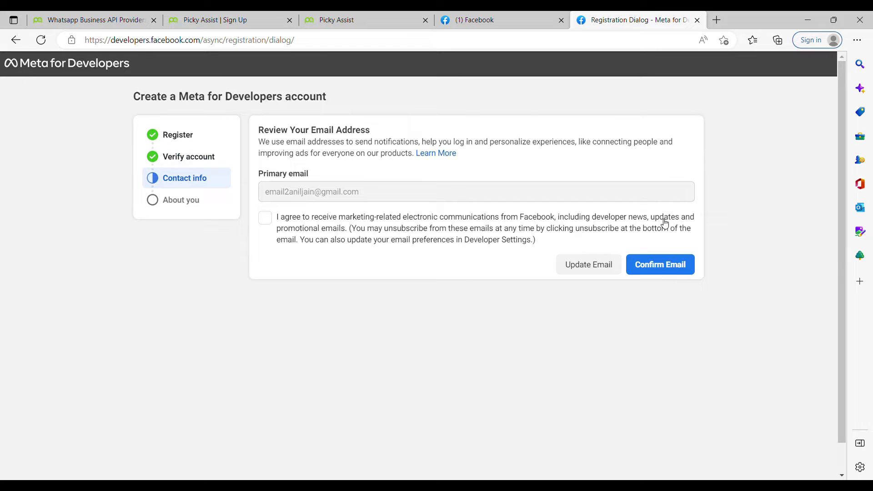
# Step: Opt into marketing emails, confirm the email, pick Product manager and complete registration
pyautogui.click(275, 222)
pyautogui.click(664, 264)
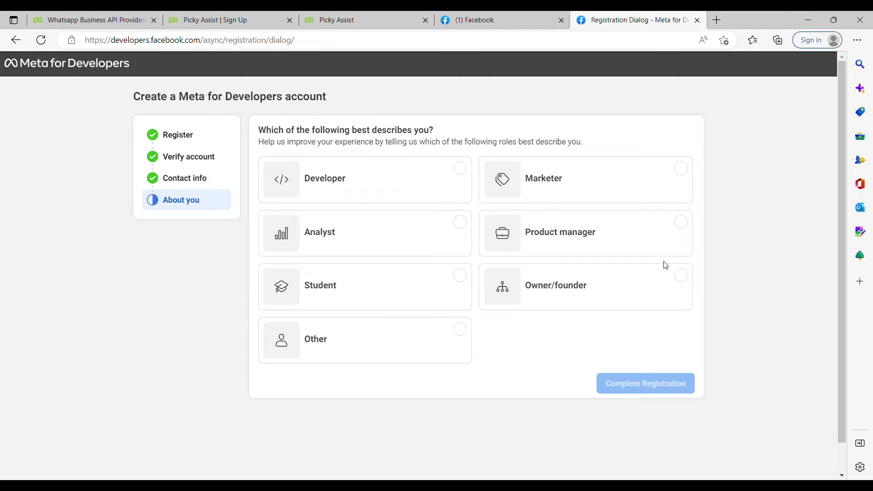
pyautogui.click(660, 244)
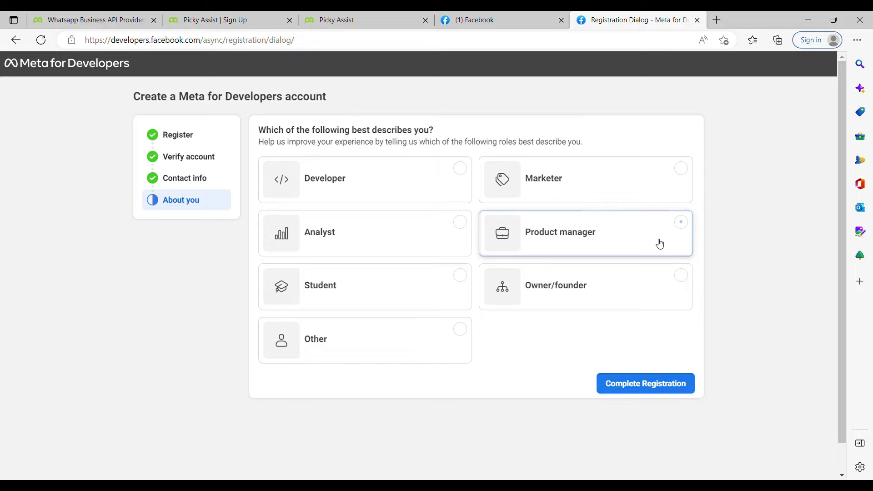
pyautogui.click(658, 386)
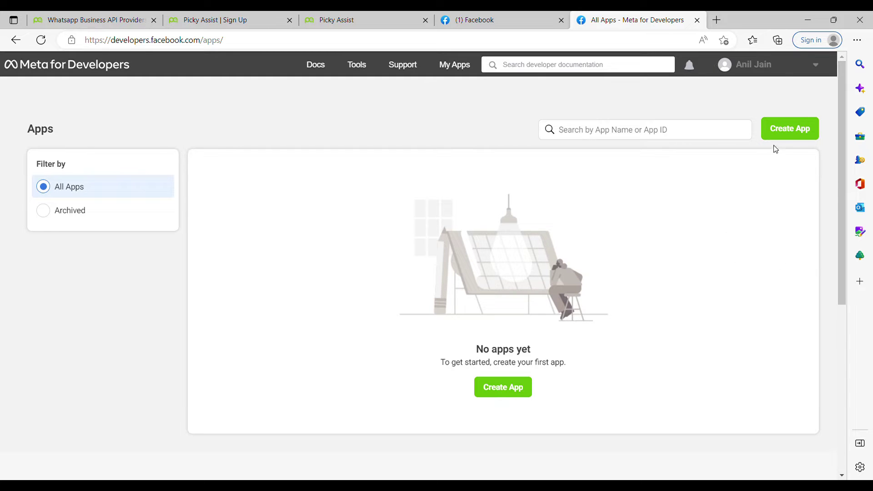
# Step: Start a new app of type Business and proceed to its details
pyautogui.click(788, 136)
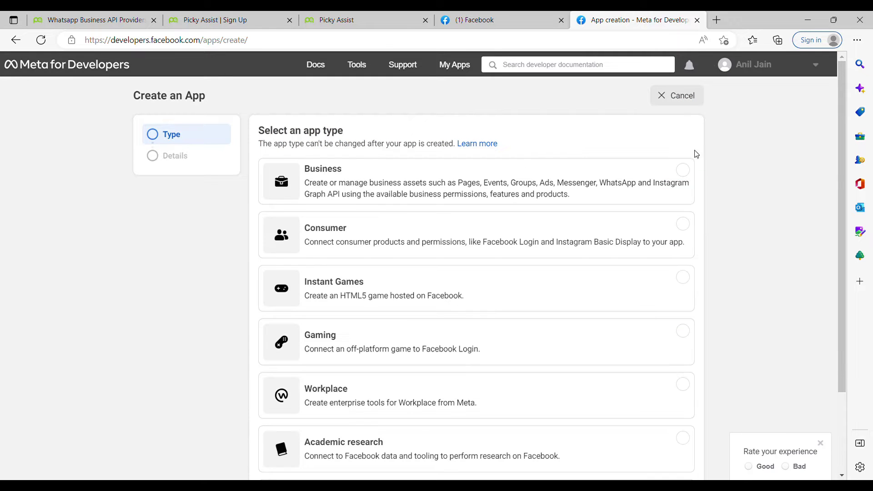
pyautogui.click(481, 190)
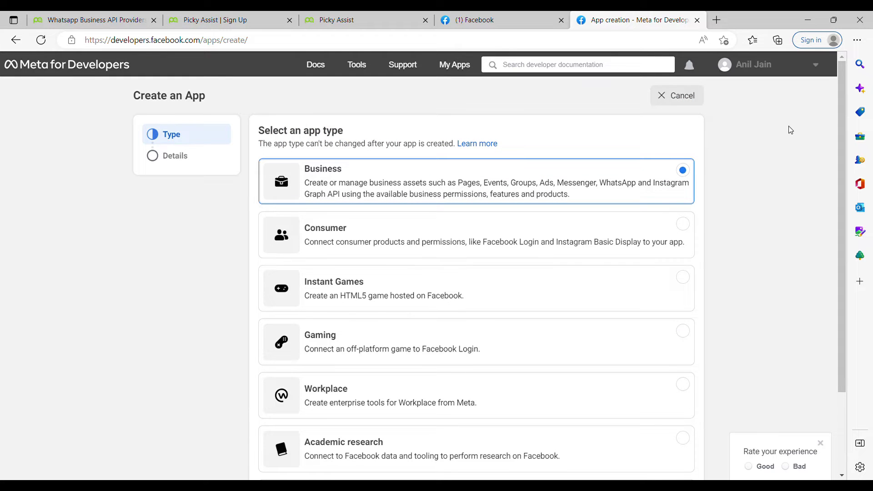
pyautogui.scroll(-3, 844, 113)
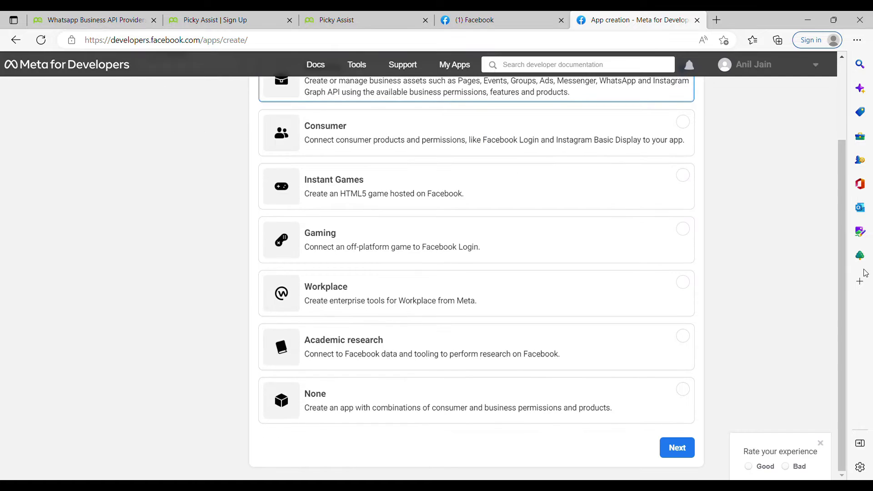
pyautogui.click(681, 451)
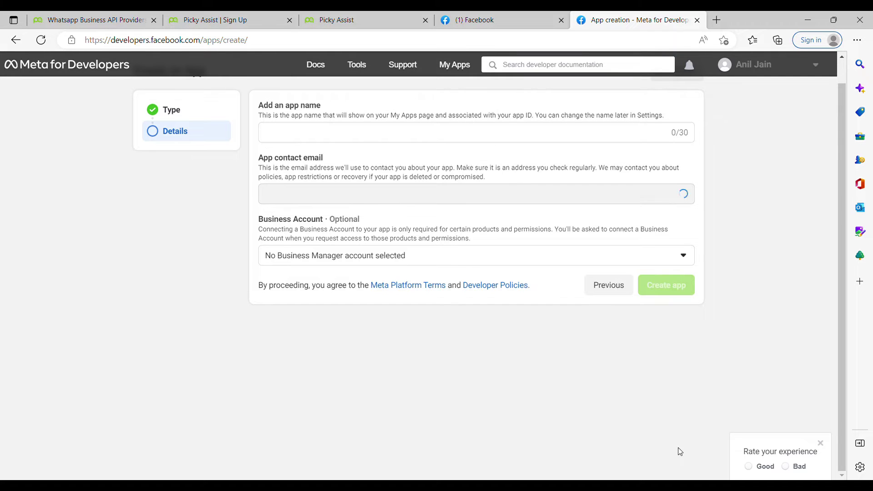
# Step: Create app 'Picky Assist messaging' with no Business Manager account, confirming with the account password
pyautogui.click(449, 138)
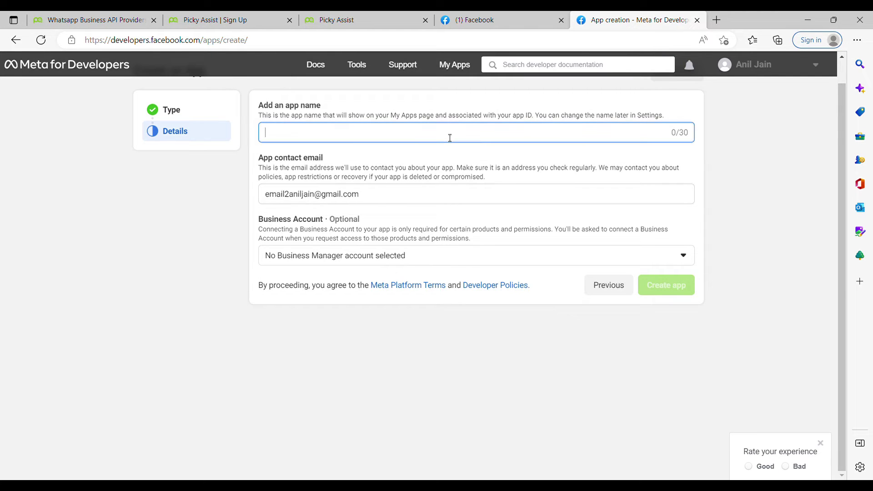
pyautogui.write('Picky ')
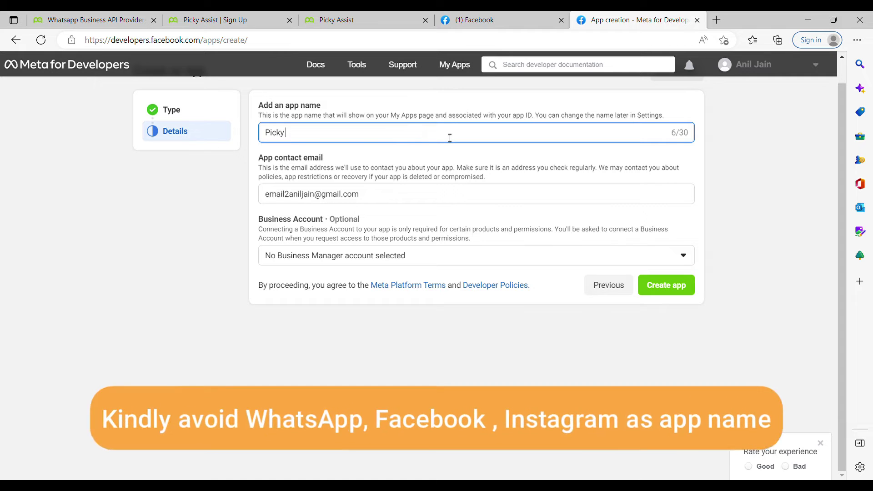
pyautogui.write('Assist me')
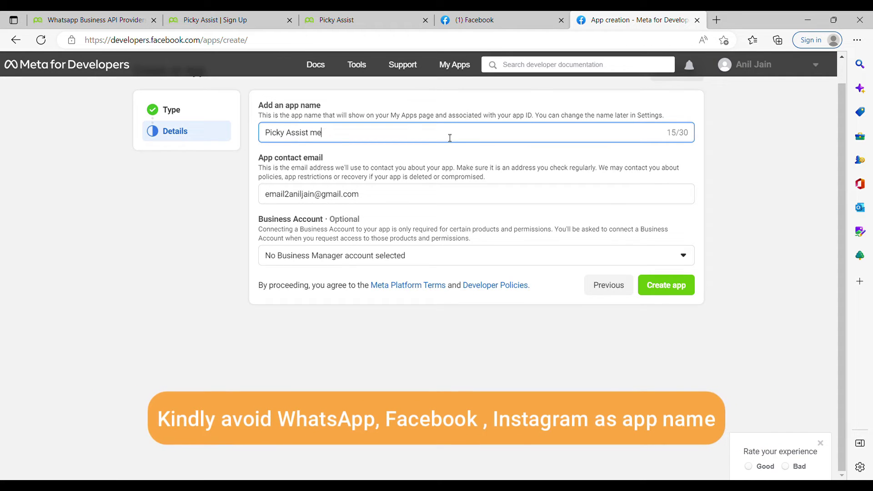
pyautogui.write('ssaging')
pyautogui.click(494, 260)
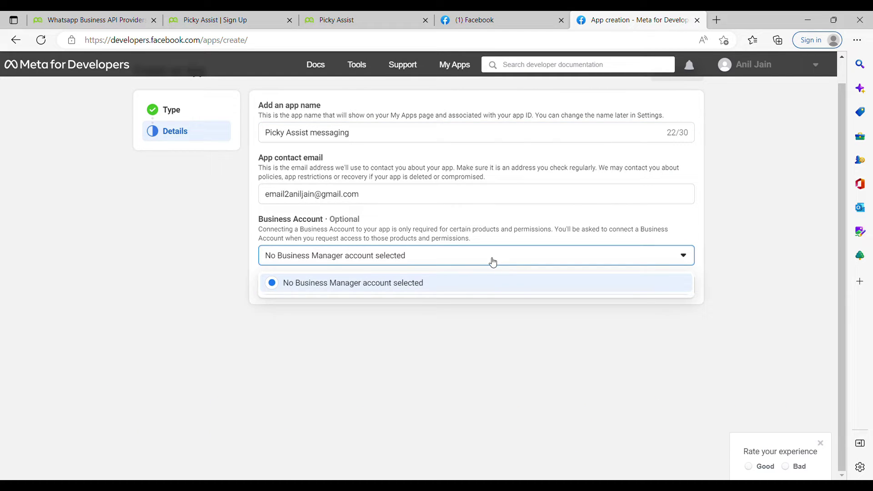
pyautogui.click(464, 258)
pyautogui.click(673, 287)
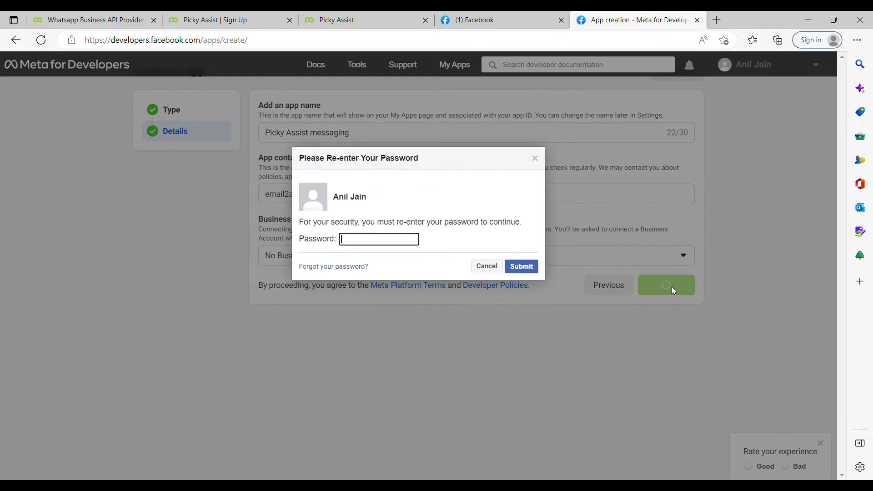
pyautogui.write('•••••')
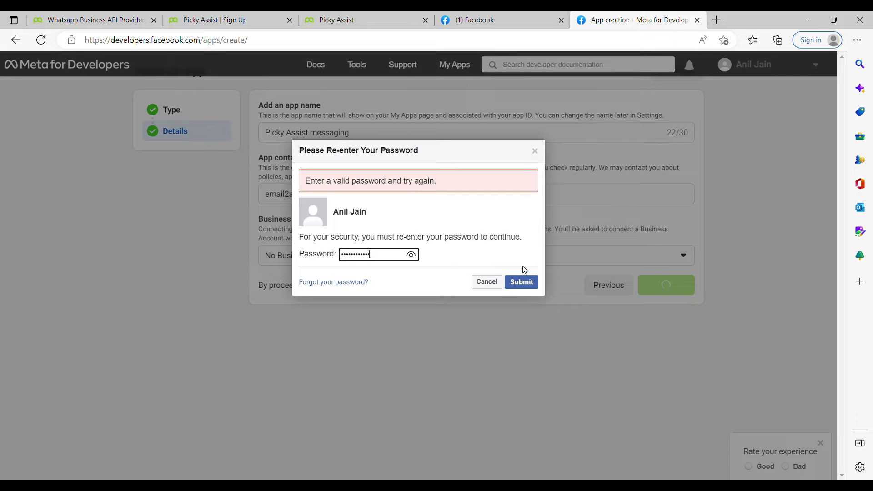
pyautogui.click(523, 282)
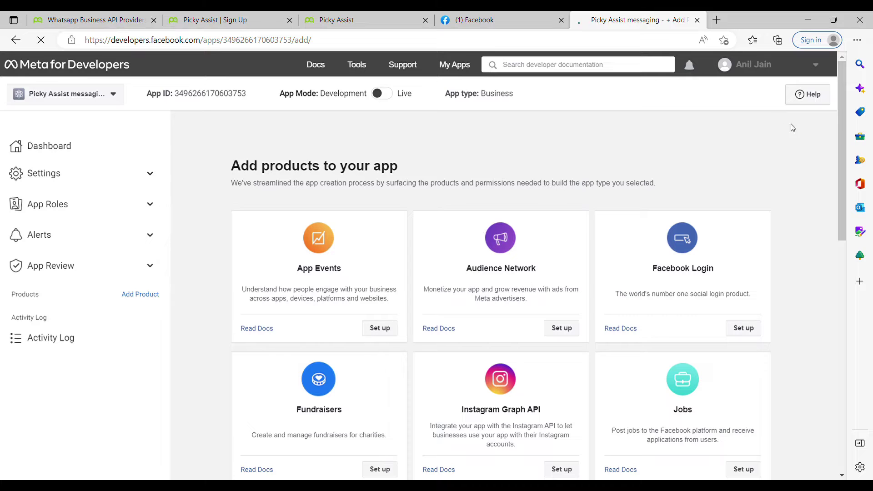
# Step: Set up the WhatsApp product and open its Cloud API Getting started steps
pyautogui.moveTo(842, 102); pyautogui.dragTo(842, 261)
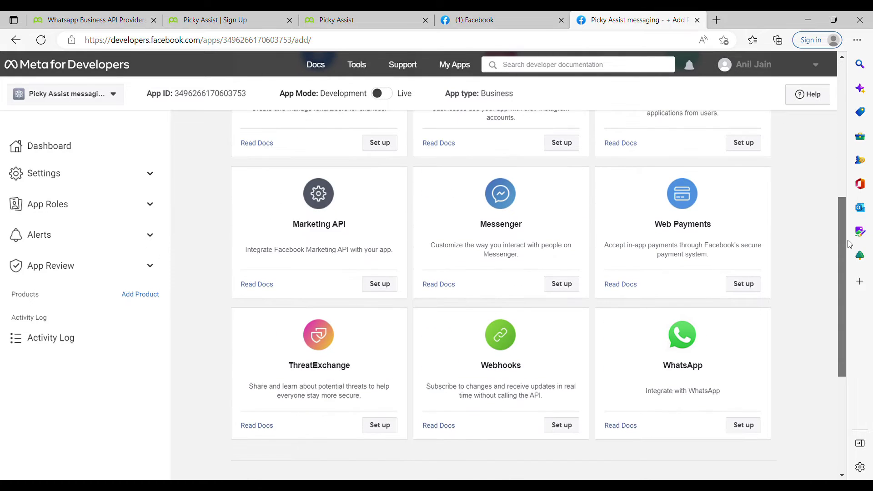
pyautogui.click(744, 428)
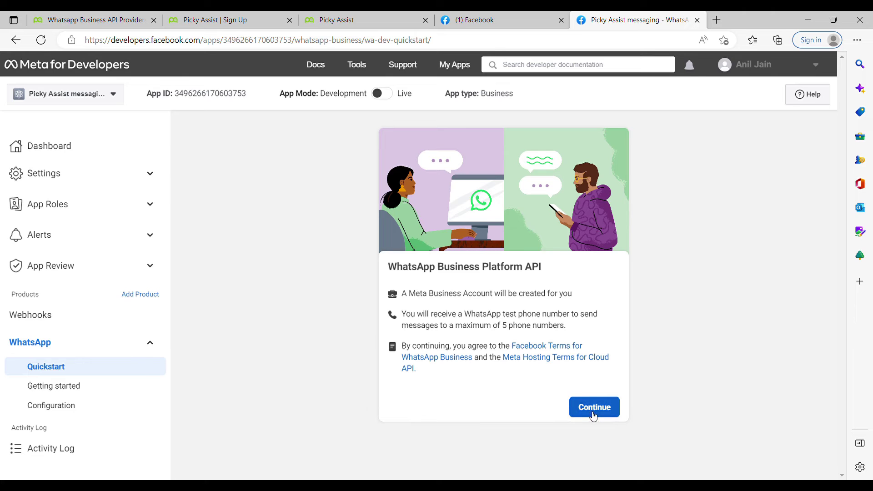
pyautogui.click(594, 415)
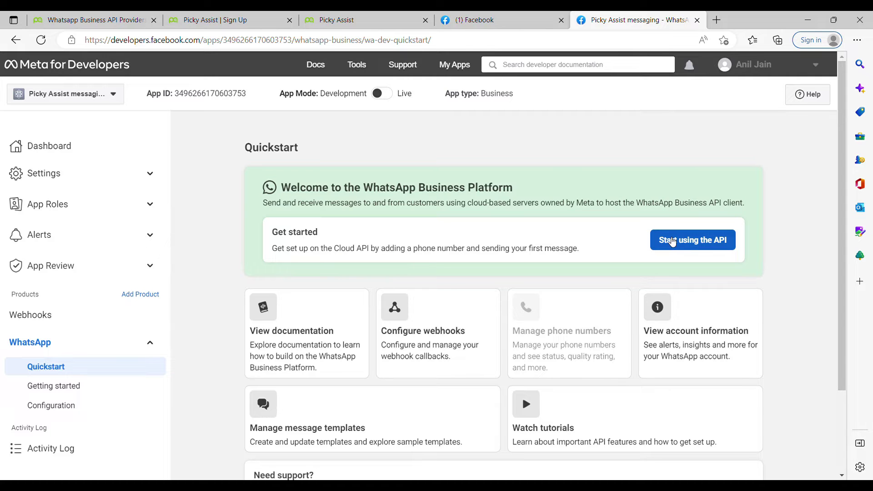
pyautogui.click(673, 242)
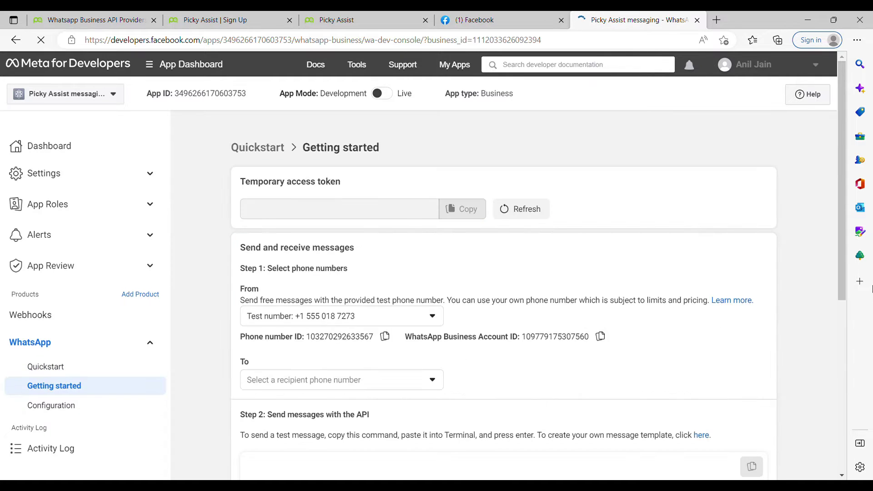
pyautogui.moveTo(844, 277); pyautogui.dragTo(842, 444)
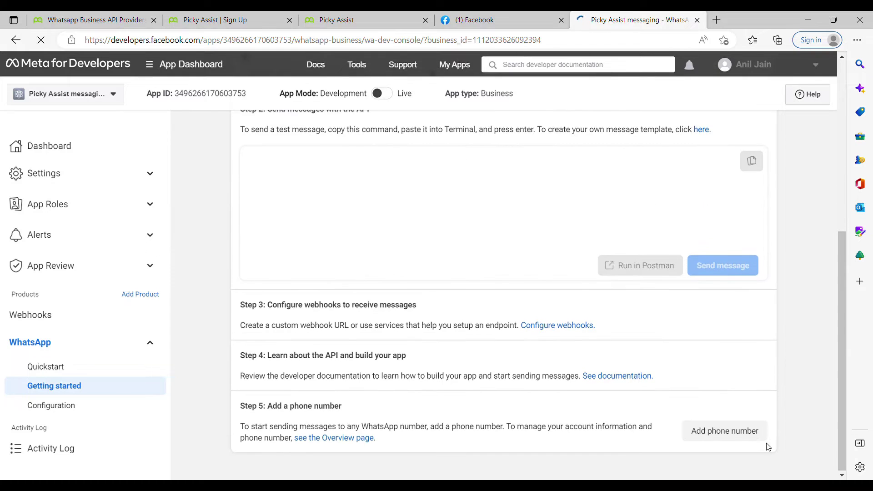
# Step: Begin adding a phone number; enter legal name Picky Assist and the business email
pyautogui.click(744, 434)
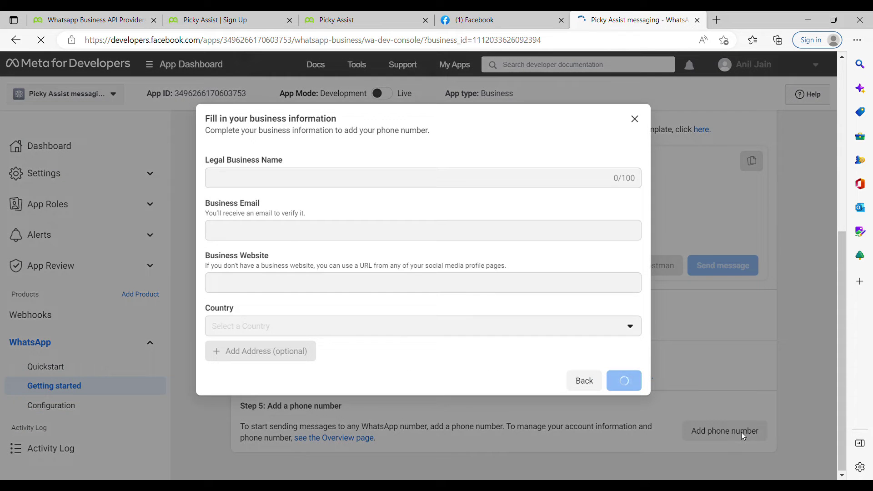
pyautogui.click(430, 183)
pyautogui.write('Picky Assist')
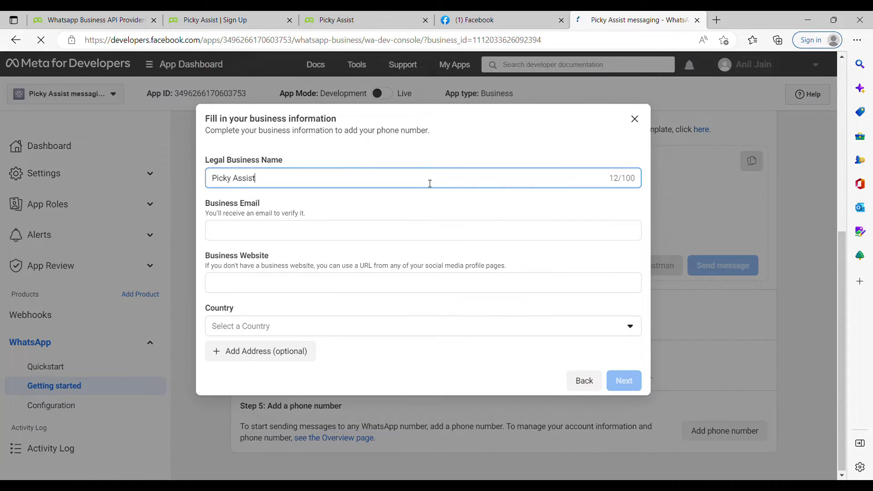
pyautogui.click(374, 234)
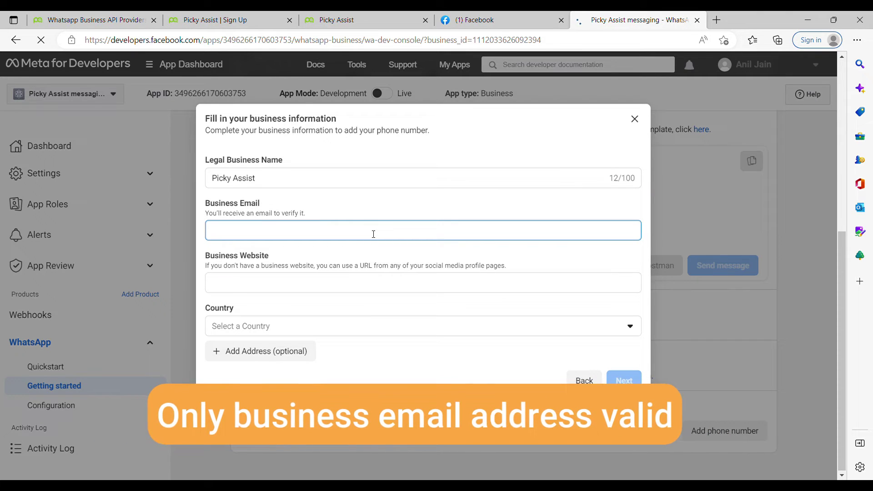
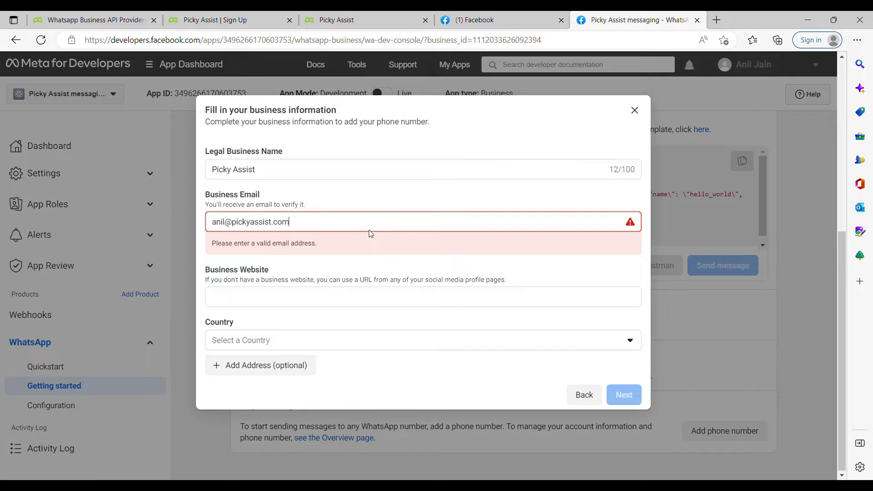
pyautogui.click(342, 287)
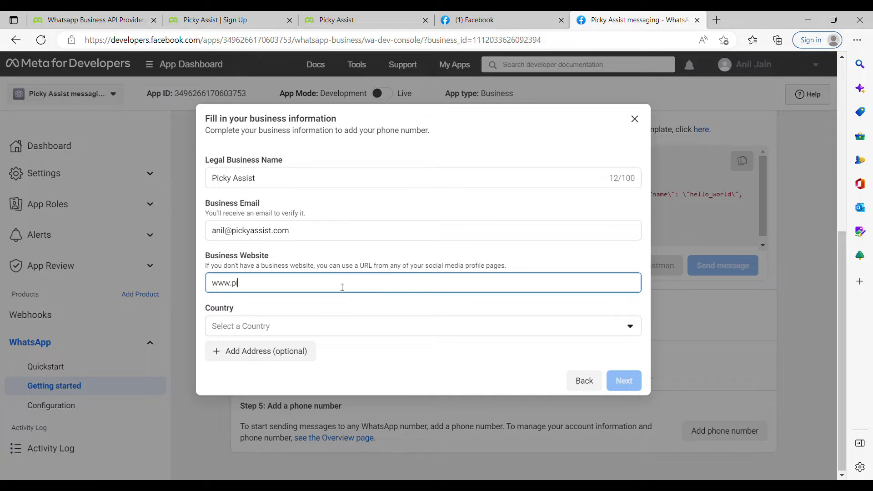
pyautogui.write('www.pickyassist.com')
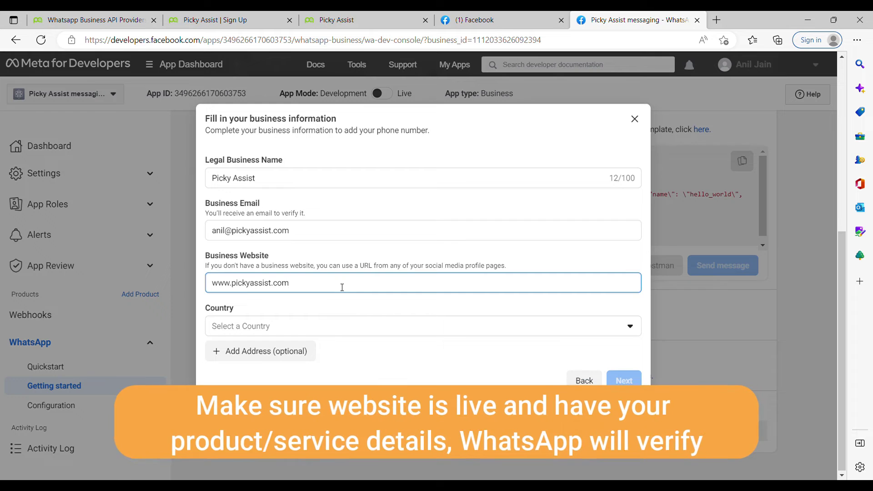
pyautogui.click(348, 323)
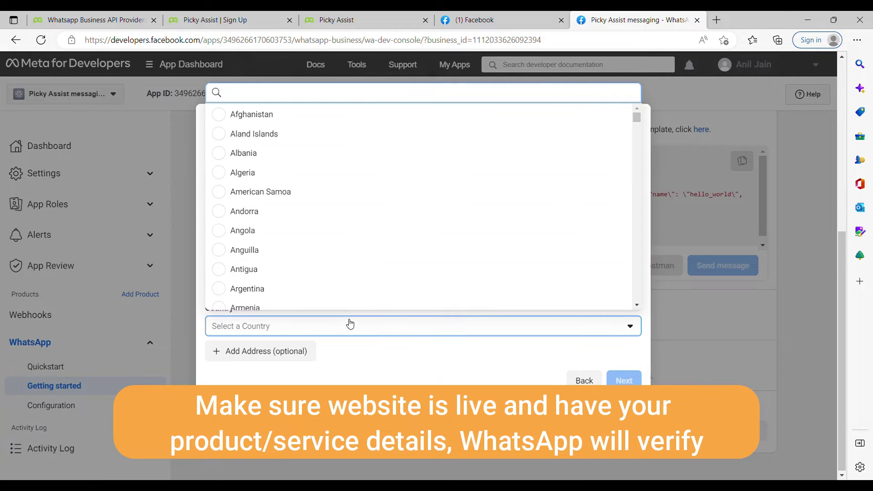
pyautogui.write('ind')
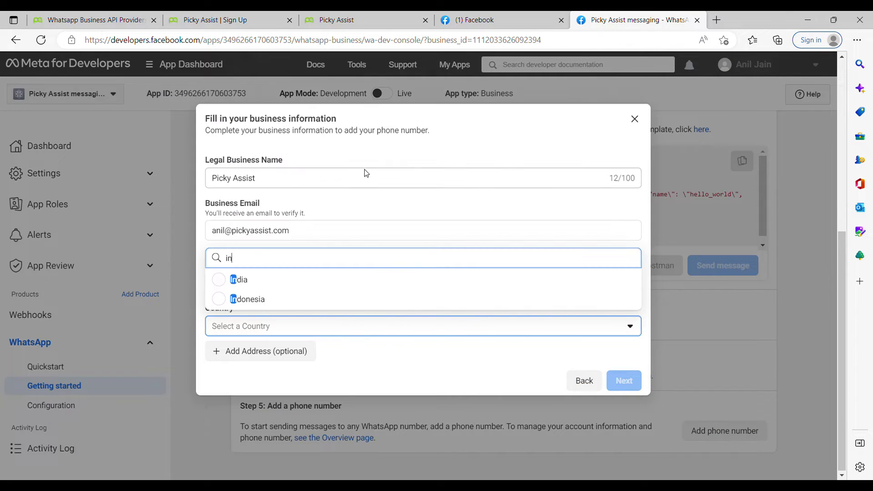
pyautogui.click(228, 282)
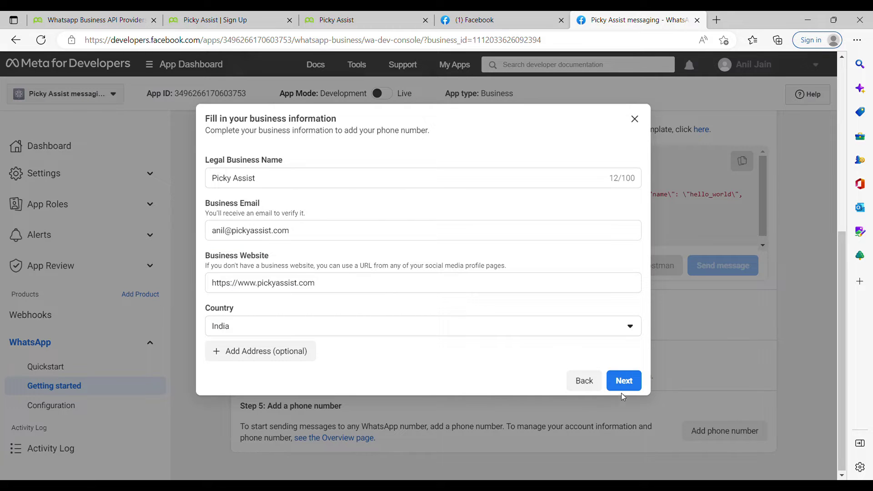
# Step: Submit the business info and set the WhatsApp Business profile category to Education
pyautogui.click(631, 382)
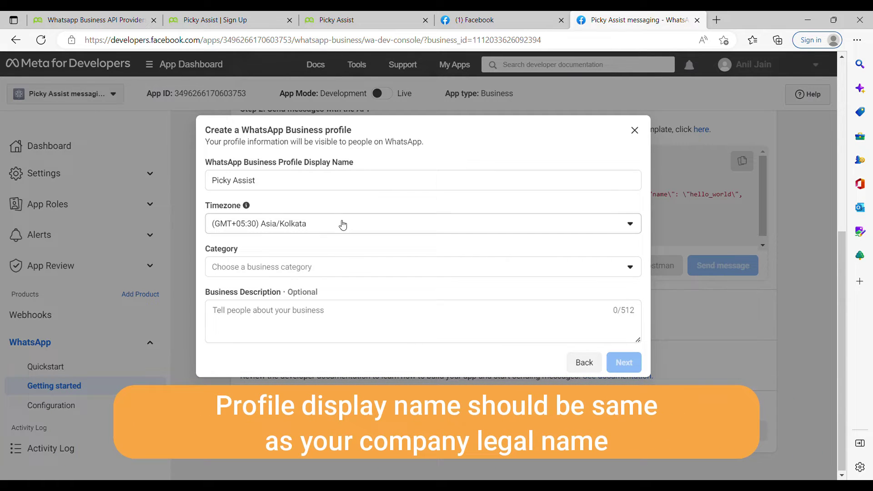
pyautogui.click(347, 268)
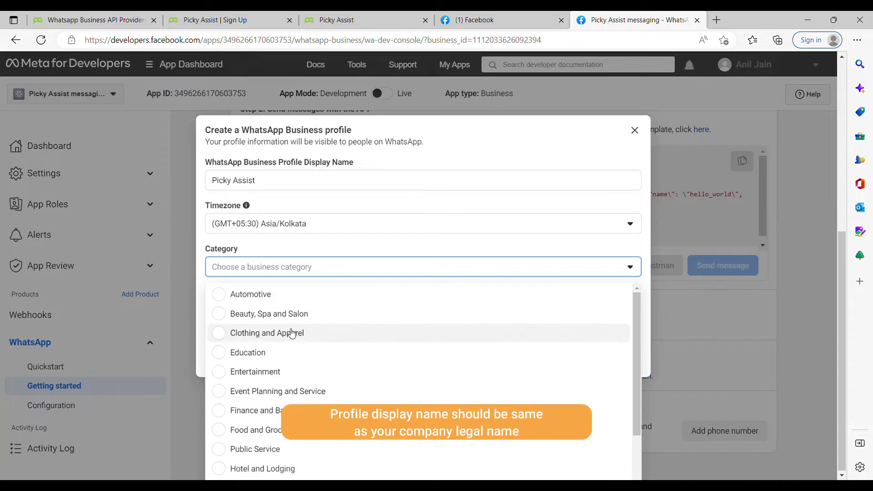
pyautogui.click(266, 354)
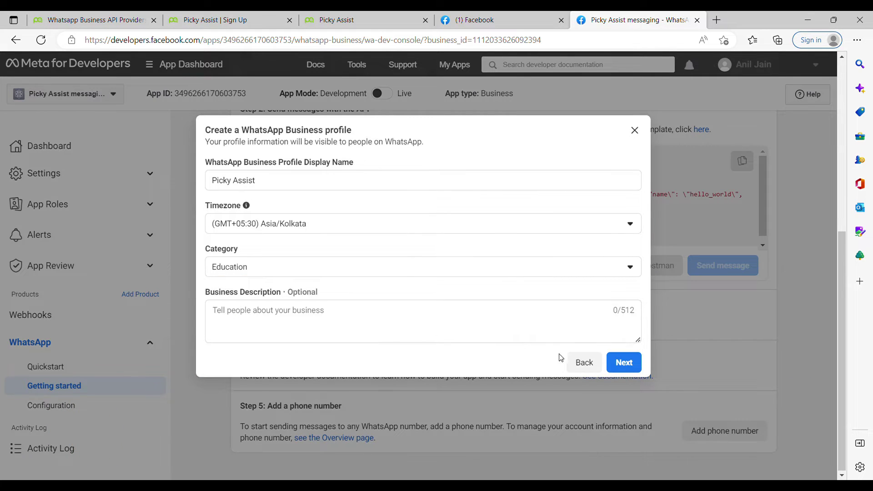
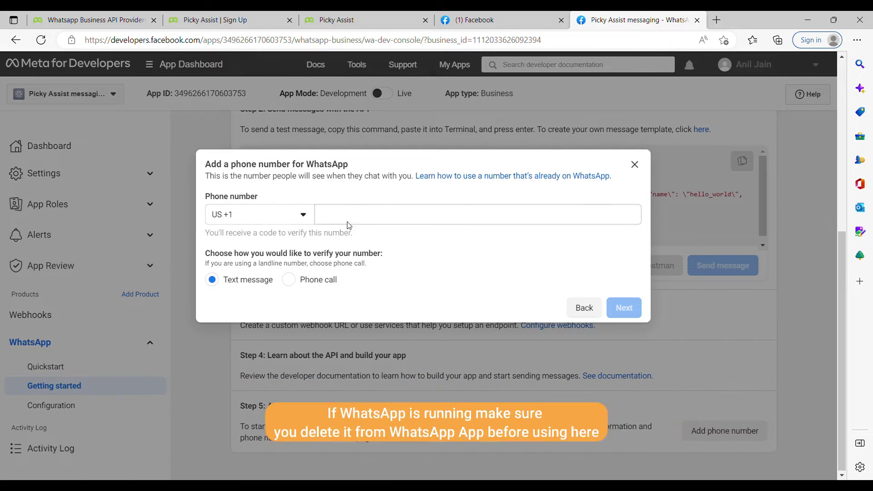
# Step: Enter the US business phone number, choose phone-call verification, and submit it
pyautogui.click(361, 218)
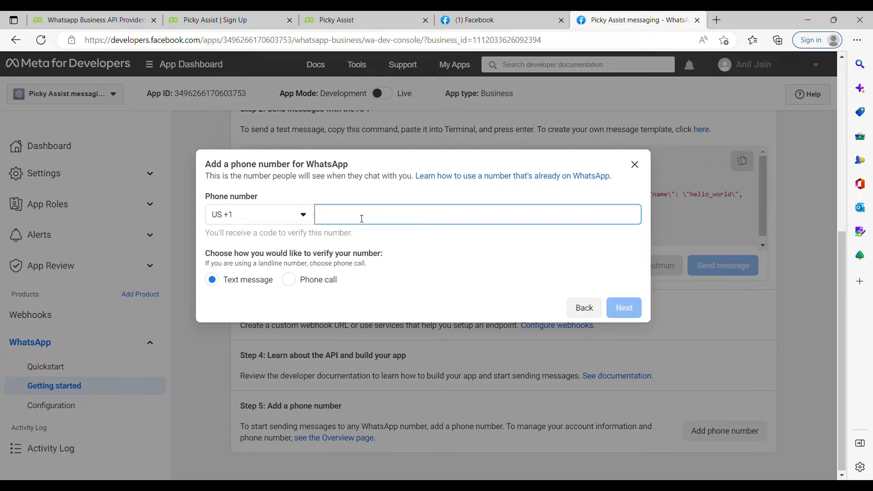
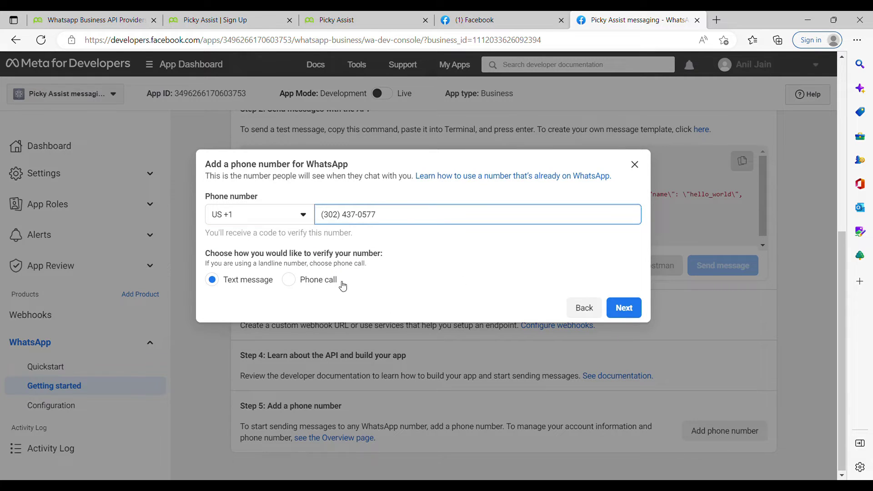
pyautogui.click(290, 282)
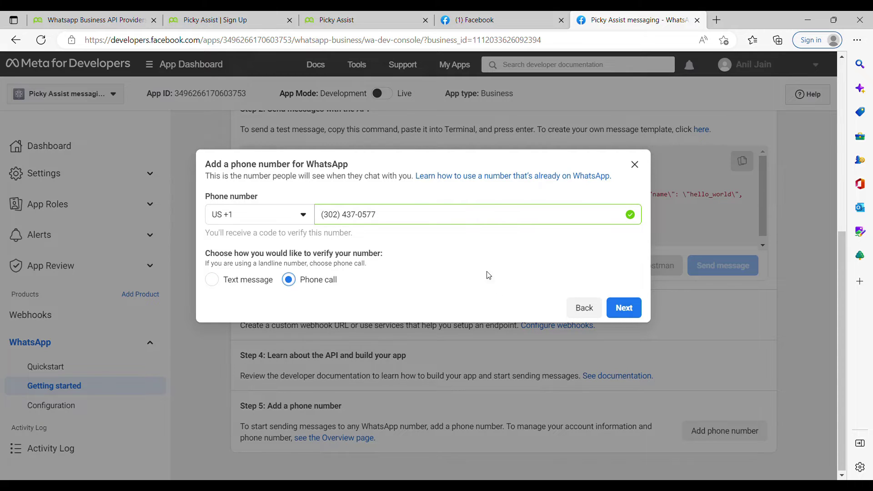
pyautogui.click(627, 308)
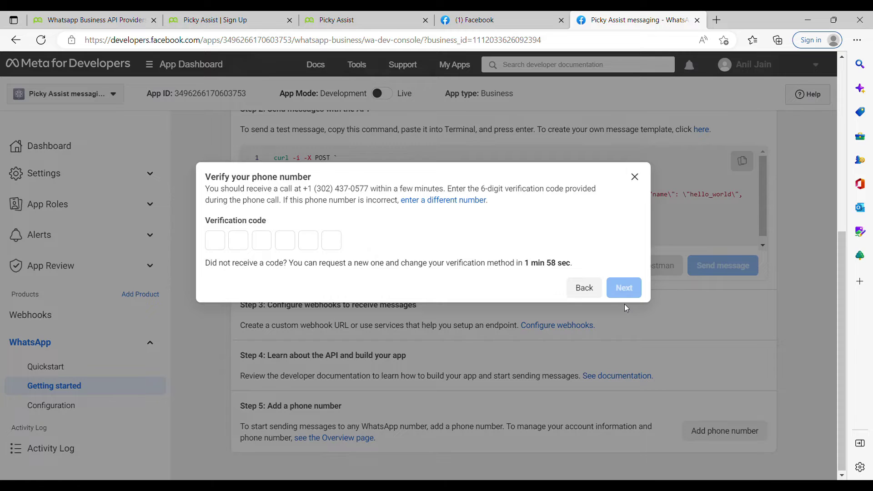
# Step: Enter the six-digit verification code received on the call and submit it
pyautogui.click(220, 244)
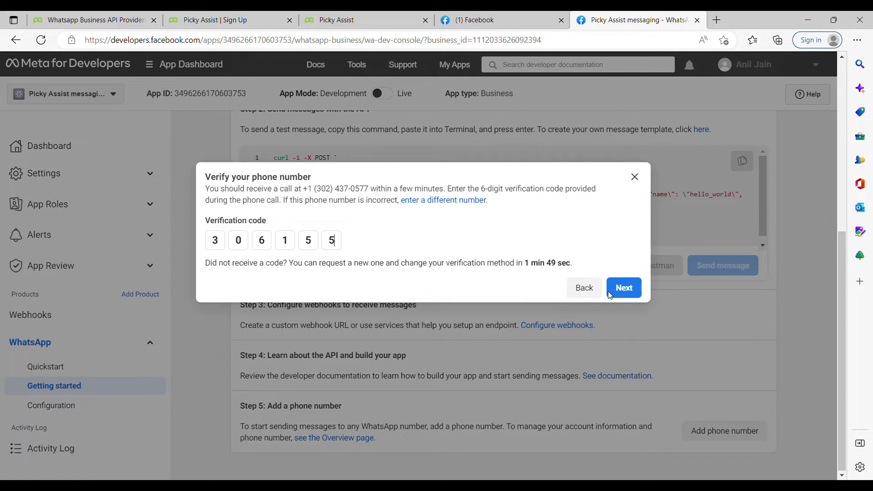
pyautogui.click(625, 290)
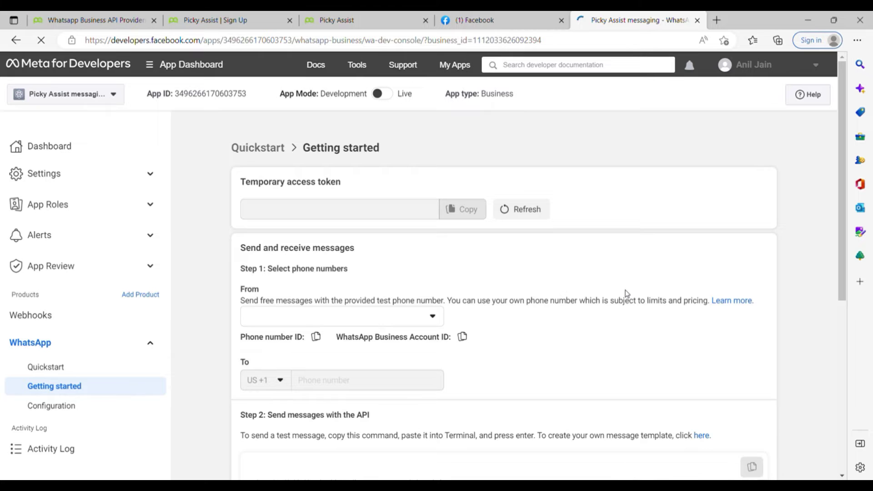
# Step: Confirm the verified number is the From number, then open Business settings in a new tab
pyautogui.moveTo(841, 291); pyautogui.dragTo(841, 316)
pyautogui.moveTo(320, 268); pyautogui.dragTo(250, 272)
pyautogui.click(605, 317)
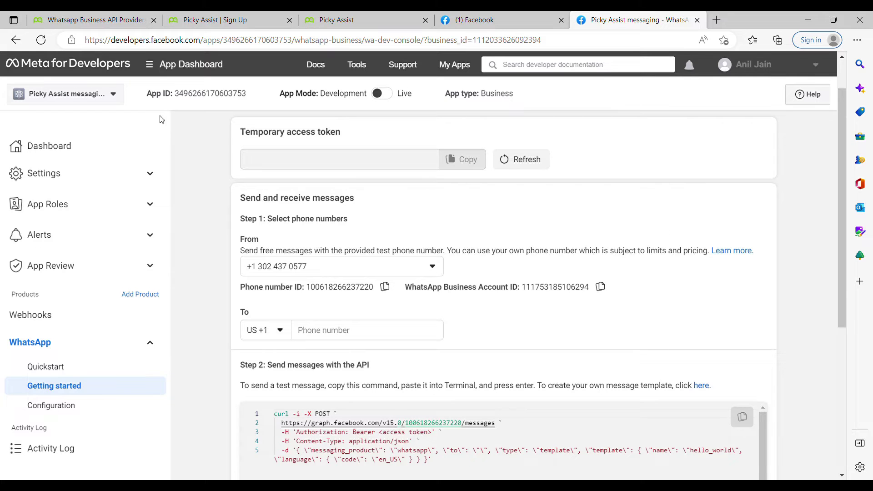
pyautogui.click(151, 69)
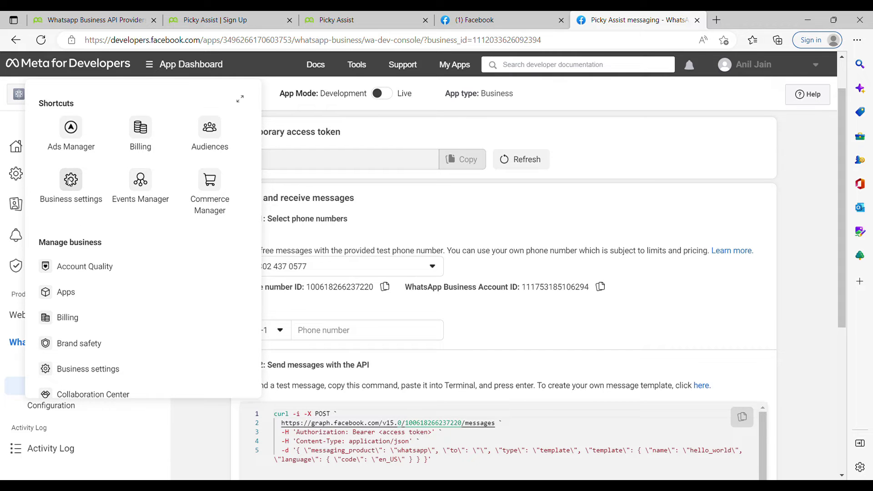
pyautogui.click(94, 194)
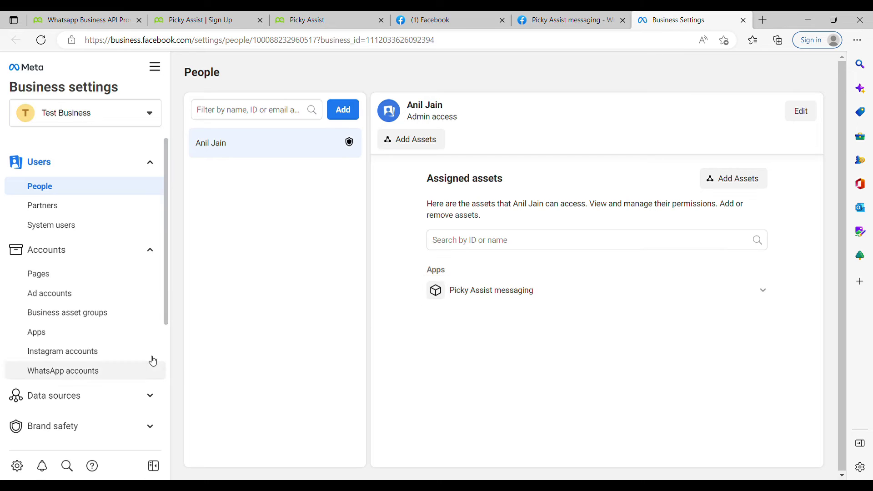
# Step: Add a system user named 'Picky' with the Admin role, accepting the non-discrimination policy
pyautogui.click(73, 226)
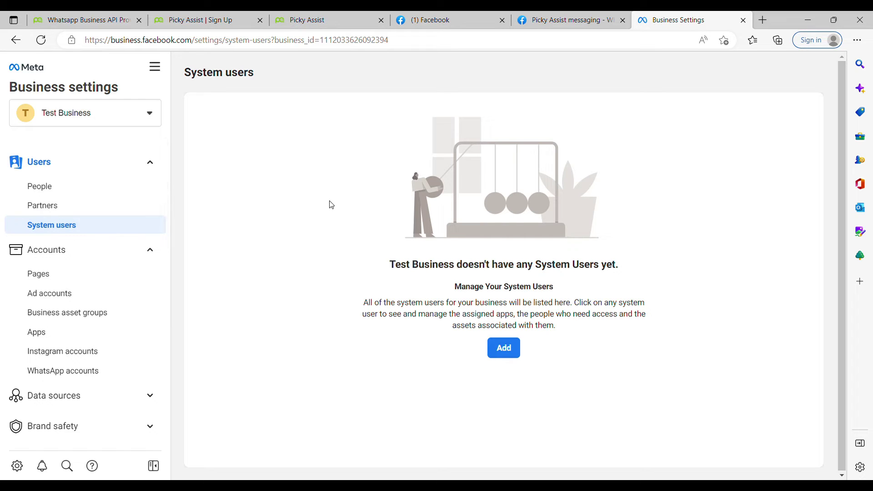
pyautogui.click(505, 348)
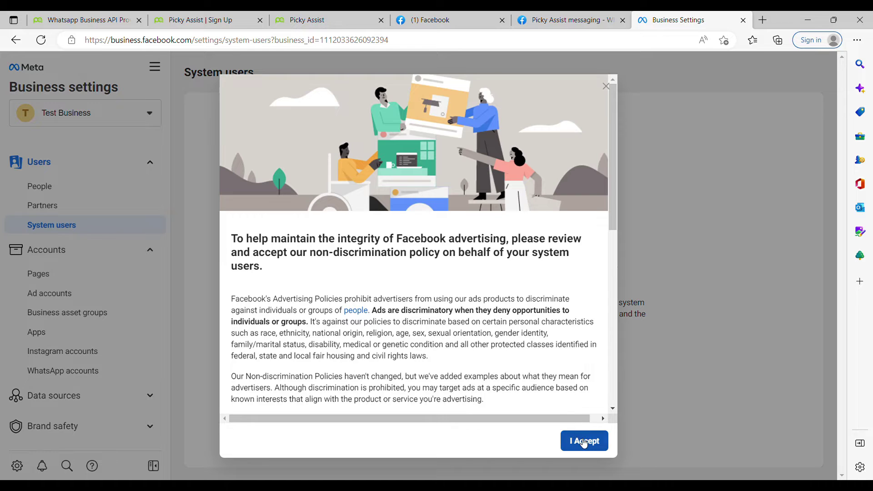
pyautogui.click(584, 441)
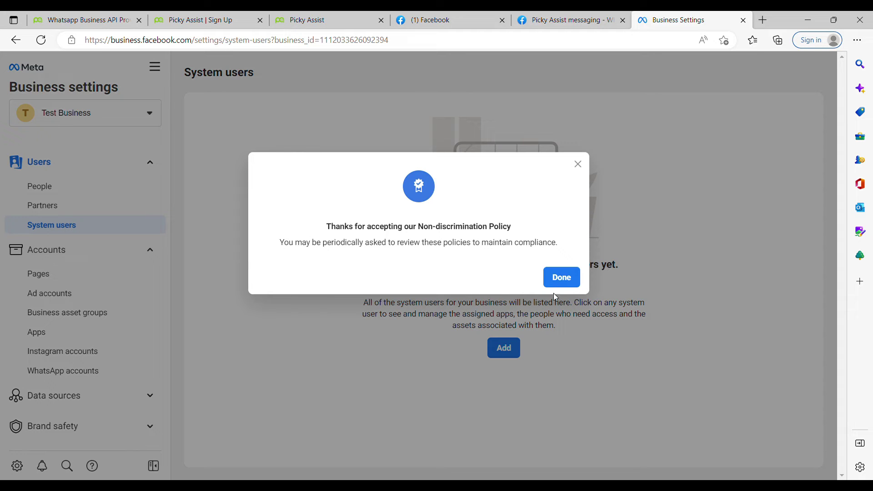
pyautogui.click(553, 282)
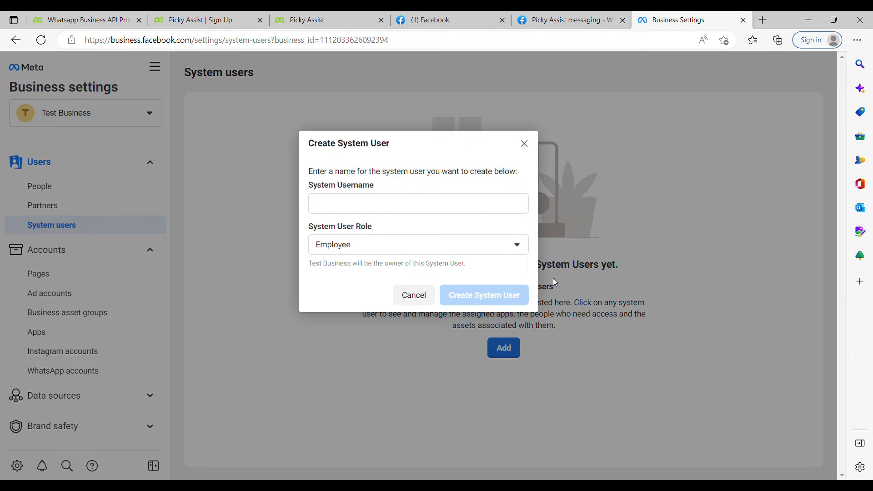
pyautogui.click(420, 211)
pyautogui.write('Pick')
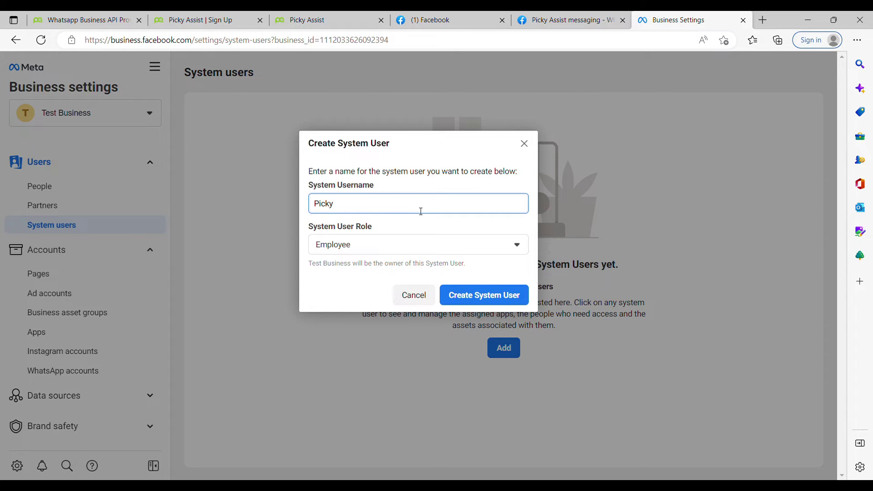
pyautogui.write('y')
pyautogui.click(434, 249)
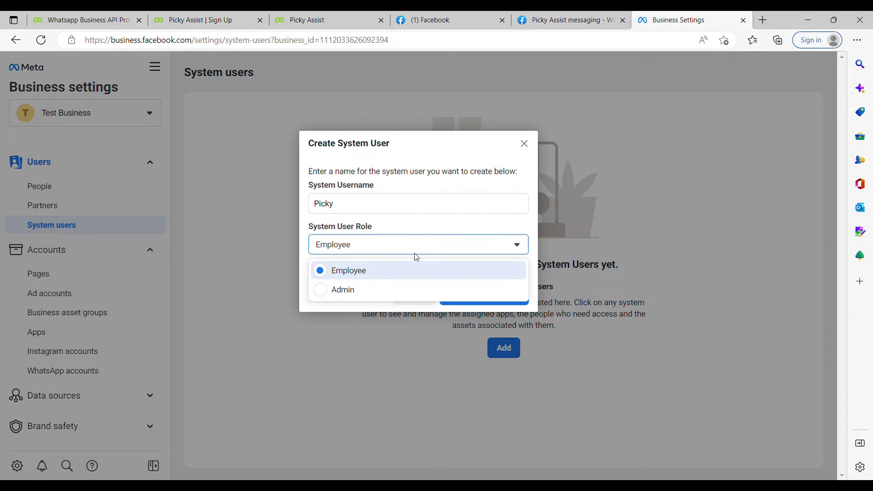
pyautogui.click(362, 291)
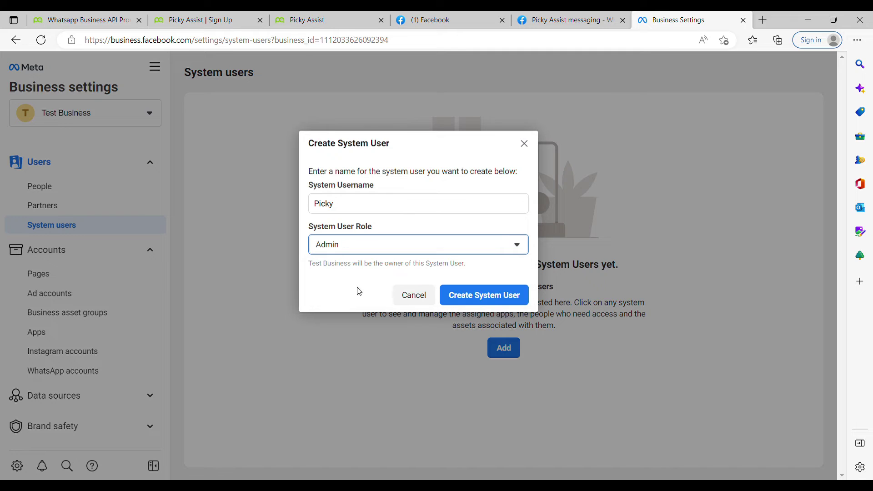
pyautogui.click(490, 300)
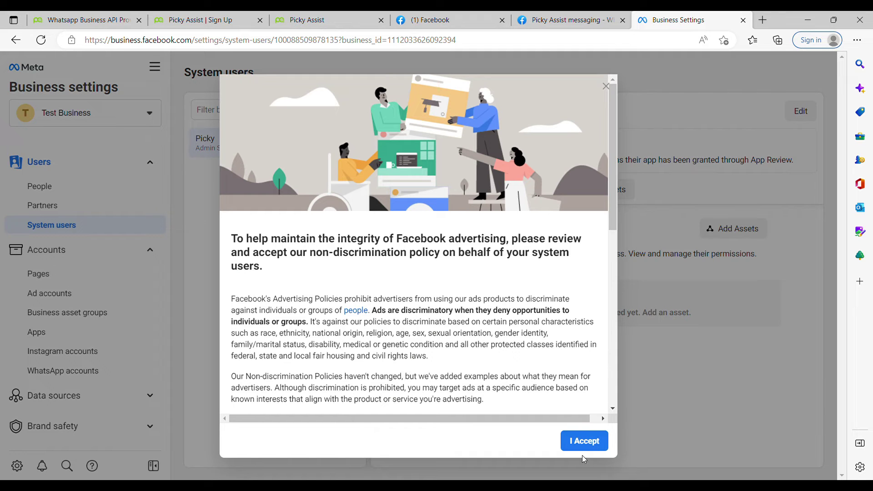
# Step: Assign the Picky Assist messaging app to Picky with full Manage app control and save
pyautogui.click(583, 443)
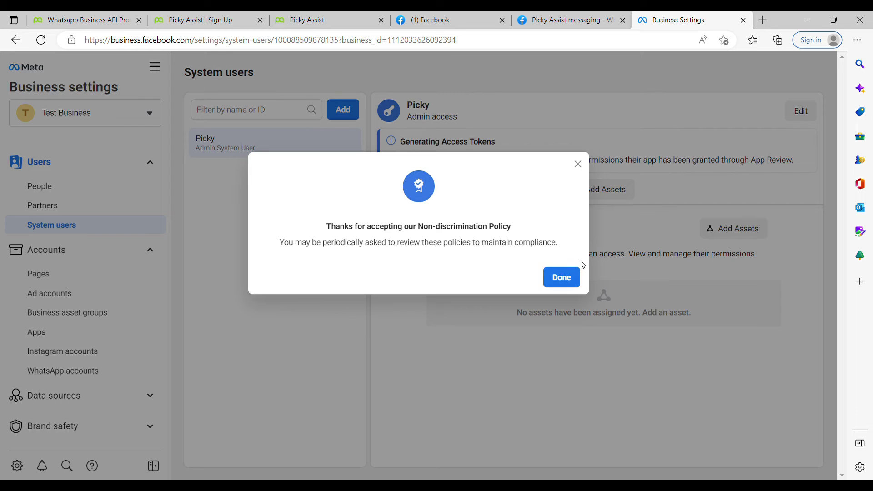
pyautogui.click(564, 279)
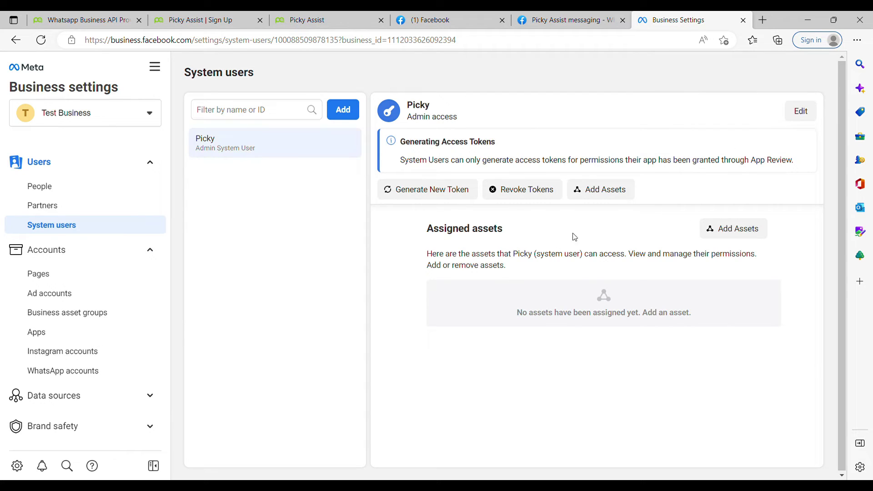
pyautogui.click(601, 195)
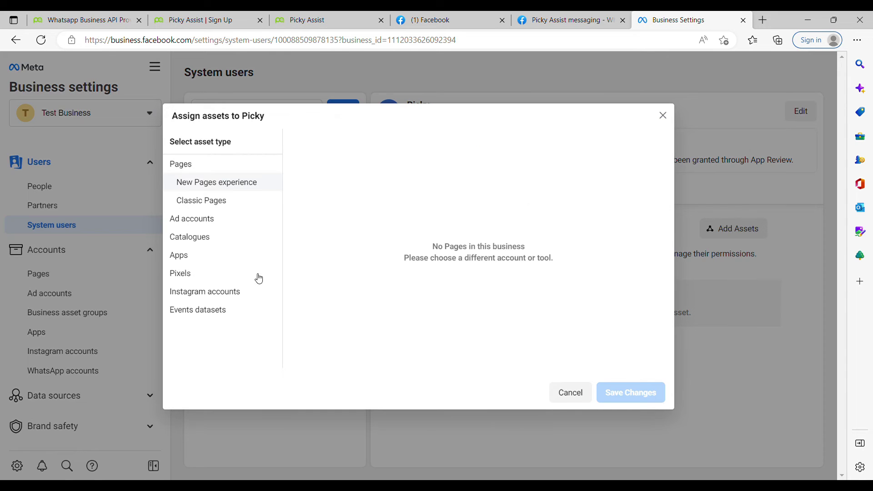
pyautogui.click(191, 259)
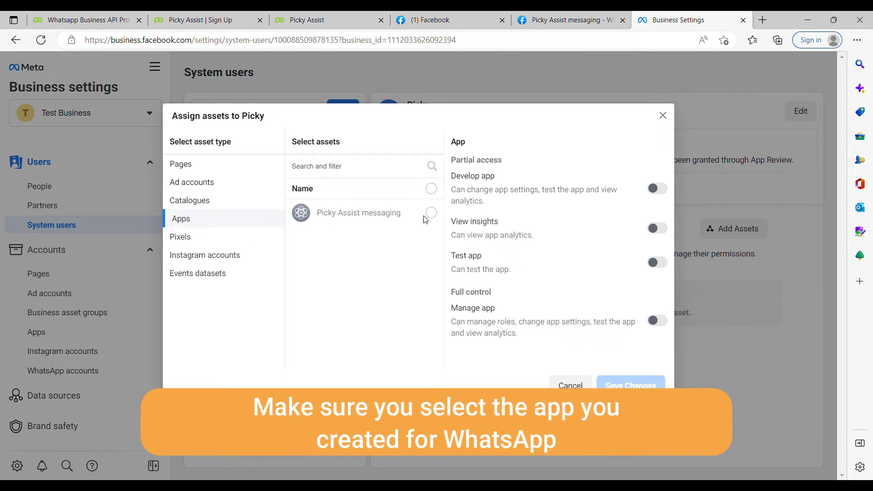
pyautogui.click(430, 214)
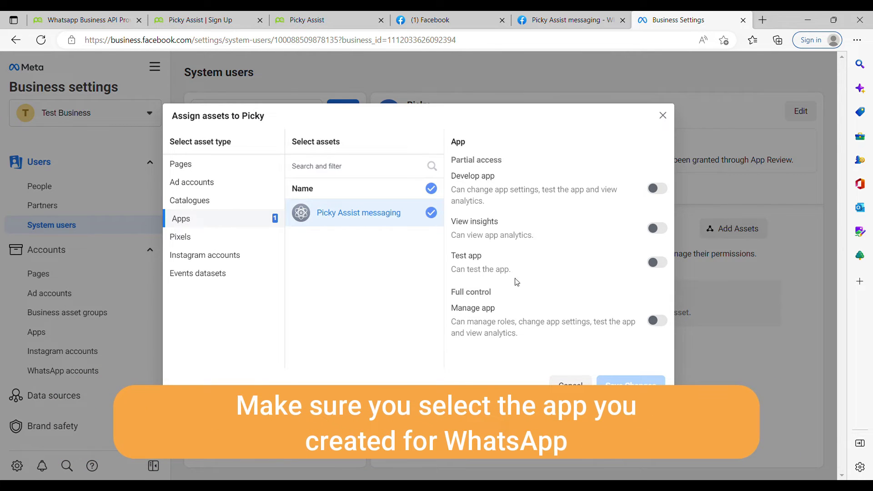
pyautogui.moveTo(455, 296); pyautogui.dragTo(491, 293)
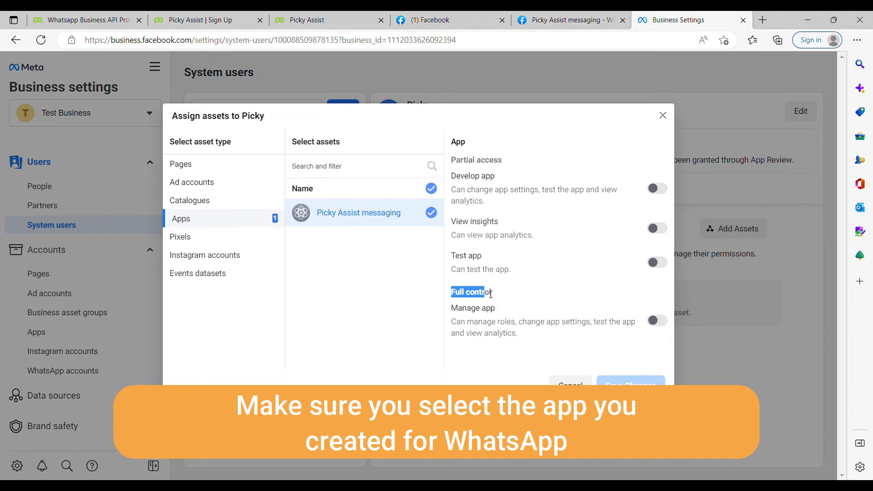
pyautogui.moveTo(517, 321); pyautogui.dragTo(518, 322)
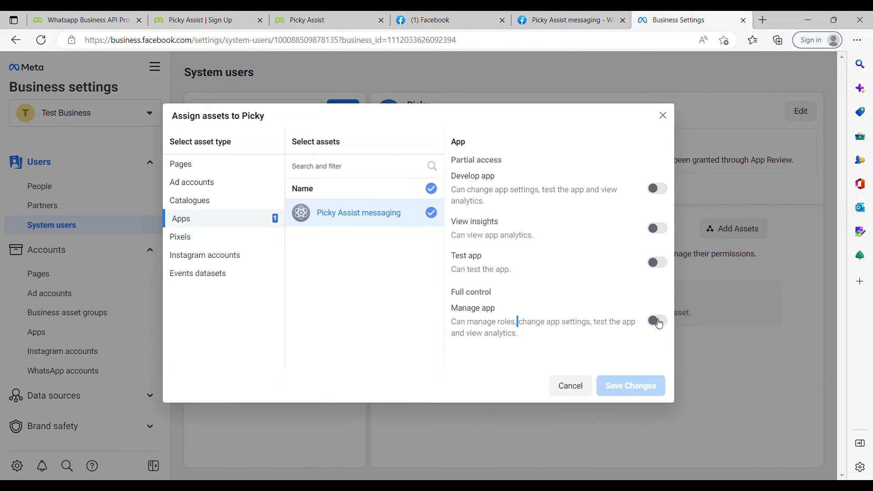
pyautogui.click(658, 321)
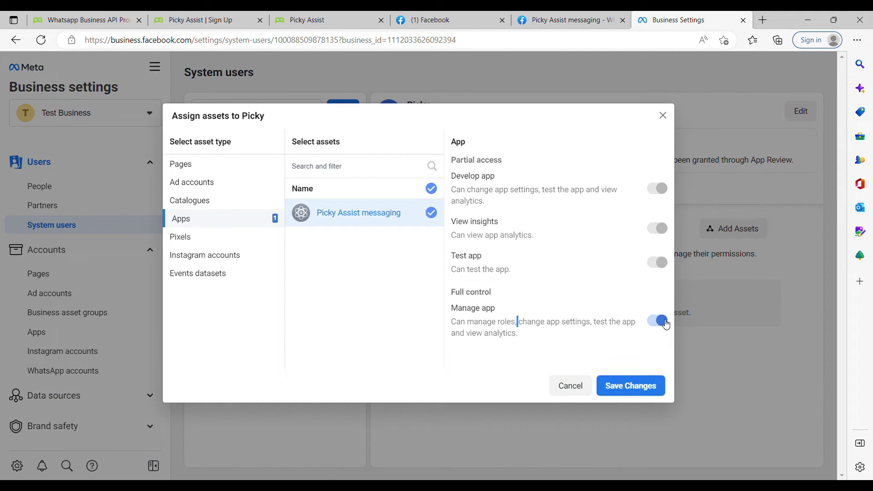
pyautogui.click(640, 392)
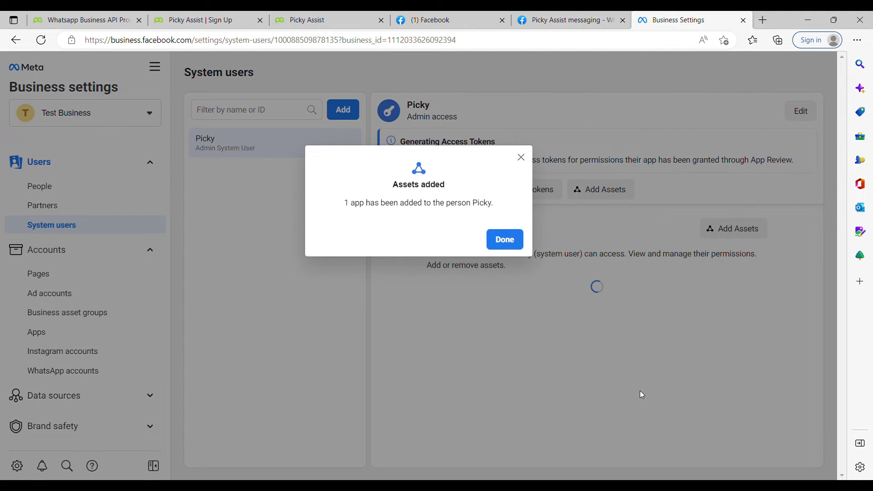
pyautogui.click(510, 244)
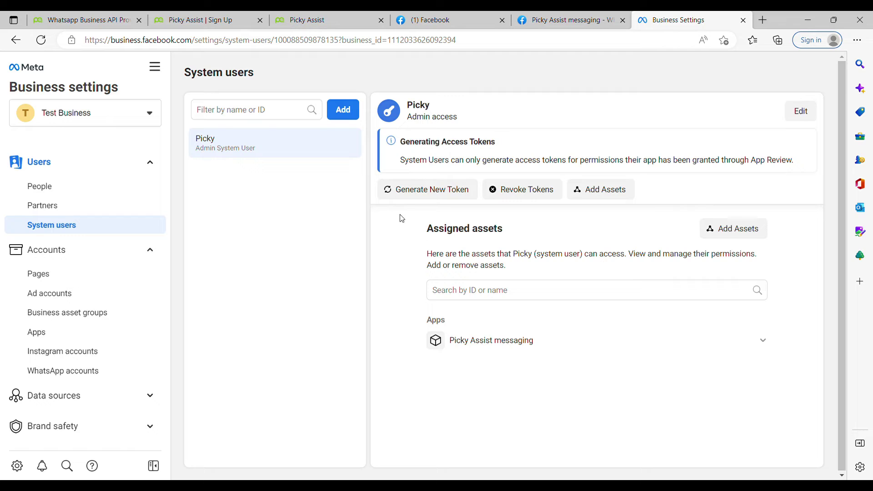
# Step: Start generating a token for Picky using the Picky Assist messaging app
pyautogui.click(422, 193)
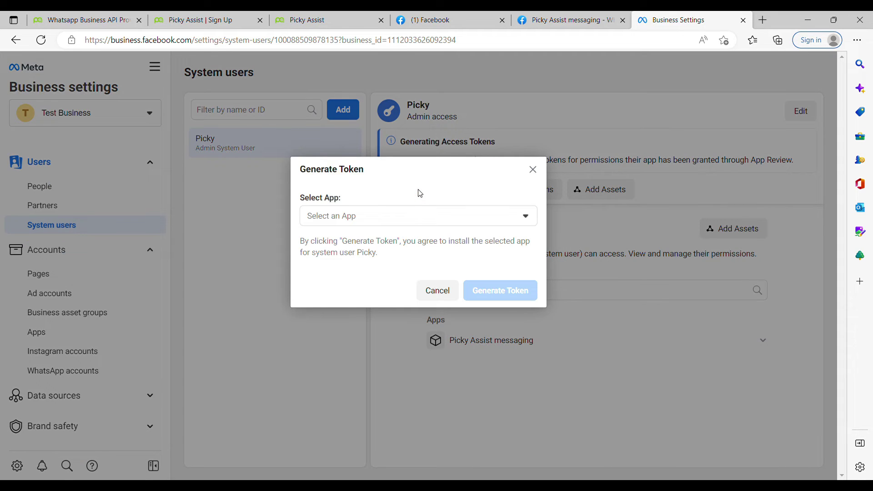
pyautogui.click(526, 219)
pyautogui.click(470, 246)
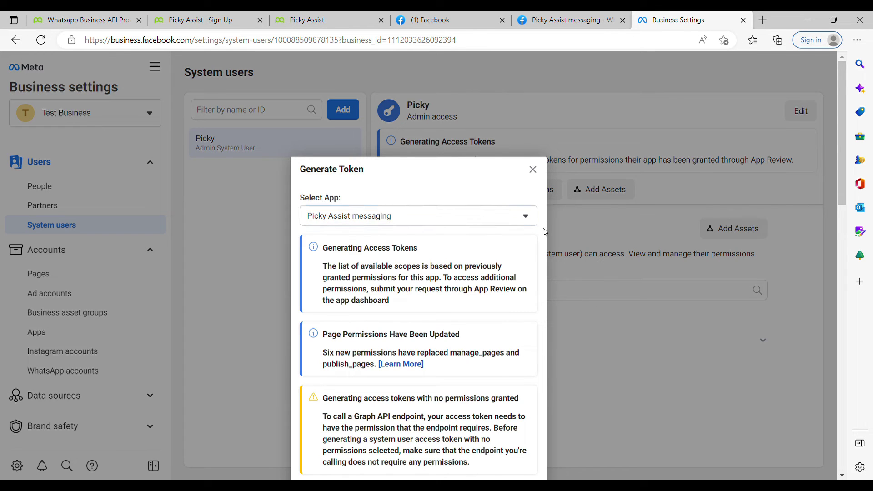
pyautogui.scroll(-8, 545, 232)
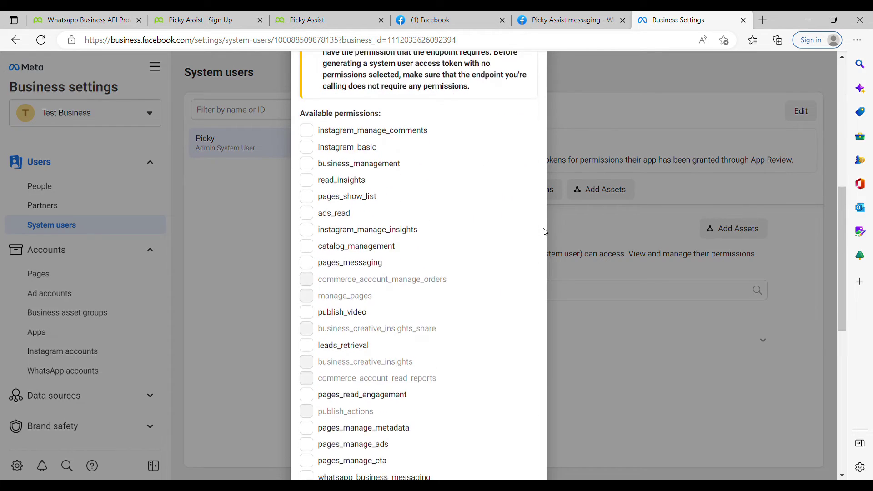
pyautogui.scroll(-1, 545, 232)
pyautogui.scroll(-4, 545, 232)
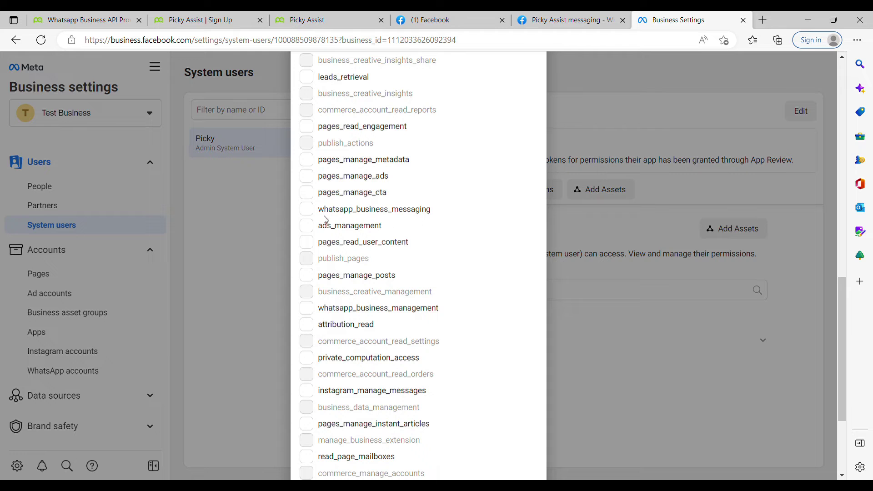
# Step: Grant whatsapp_business_messaging and whatsapp_business_management, generate the token, and select it
pyautogui.click(307, 210)
pyautogui.click(307, 309)
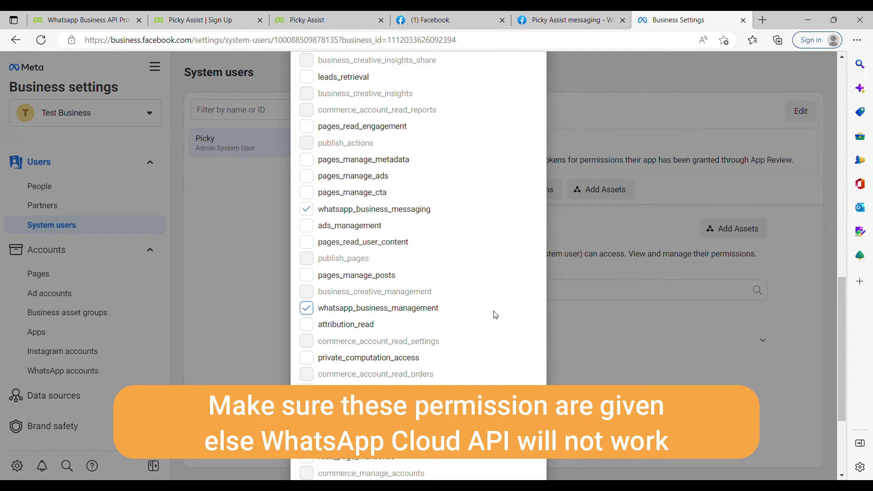
pyautogui.scroll(-4, 494, 314)
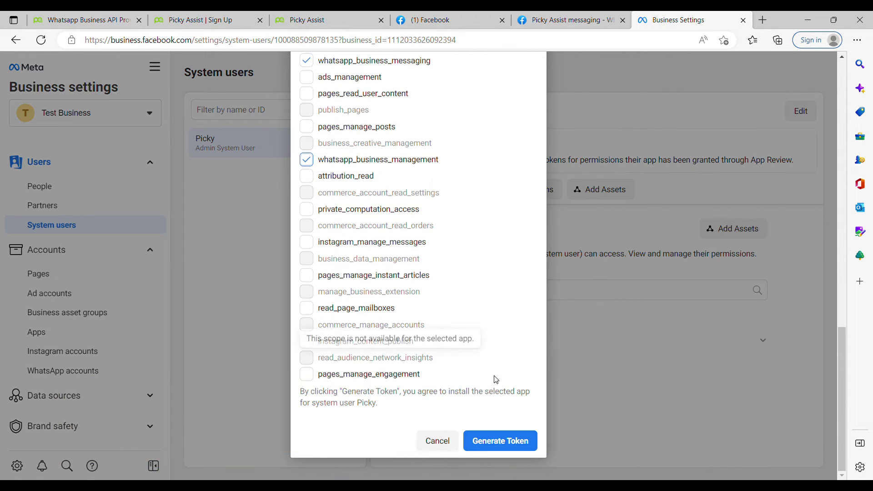
pyautogui.click(511, 447)
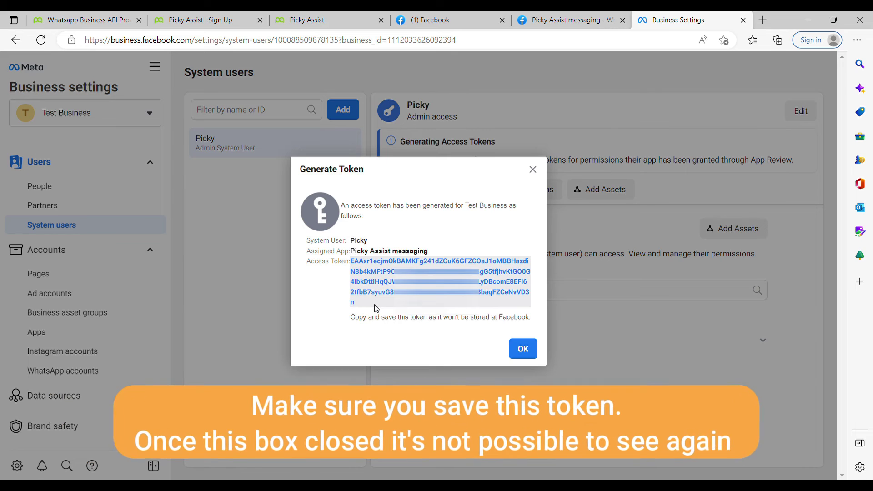
pyautogui.moveTo(376, 309); pyautogui.dragTo(351, 269)
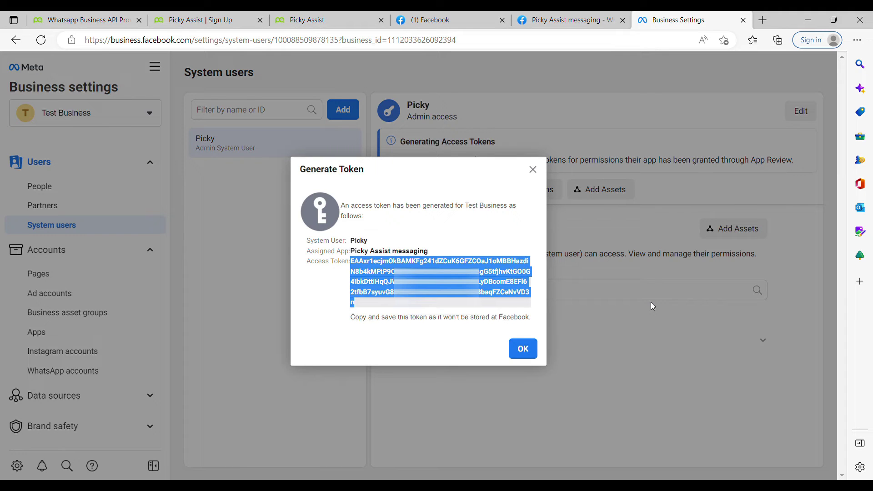
# Step: In Picky Assist, go to Settings > Channels and start connecting WhatsApp Cloud
pyautogui.click(331, 23)
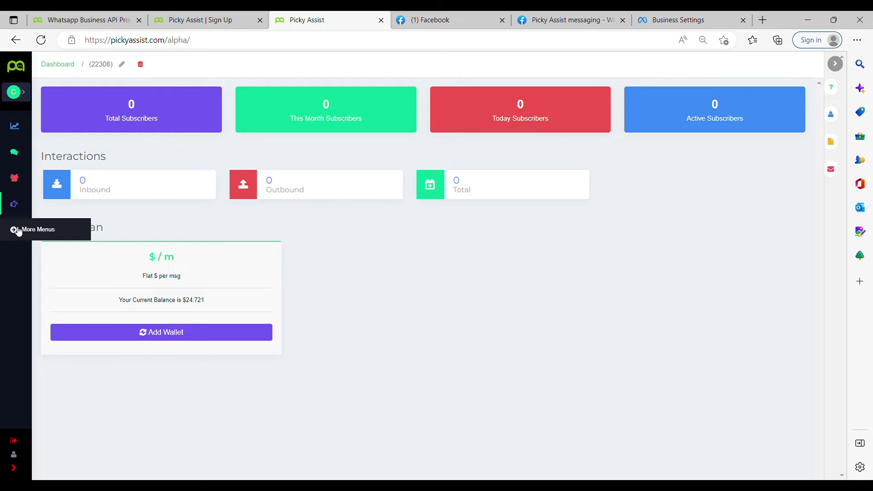
pyautogui.click(15, 231)
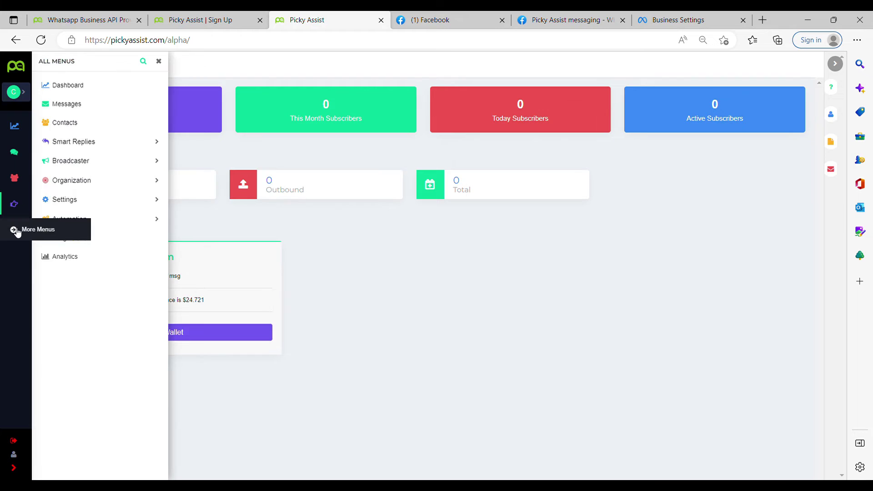
pyautogui.click(119, 202)
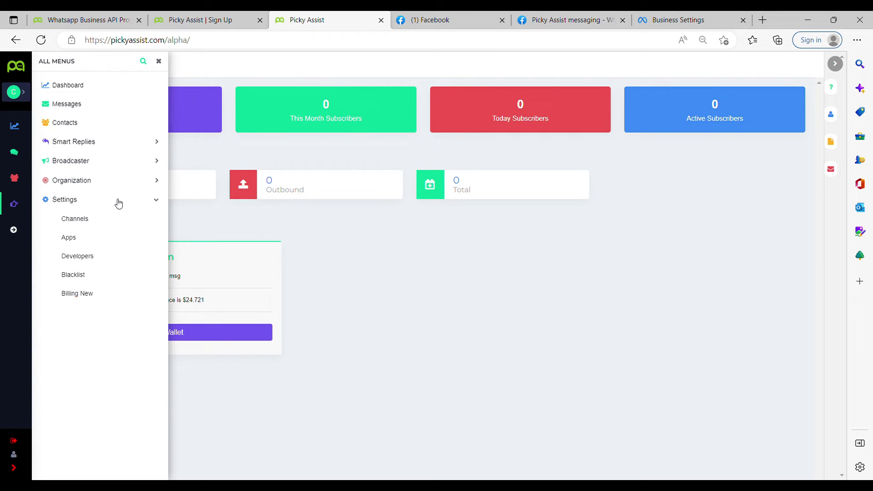
pyautogui.click(86, 220)
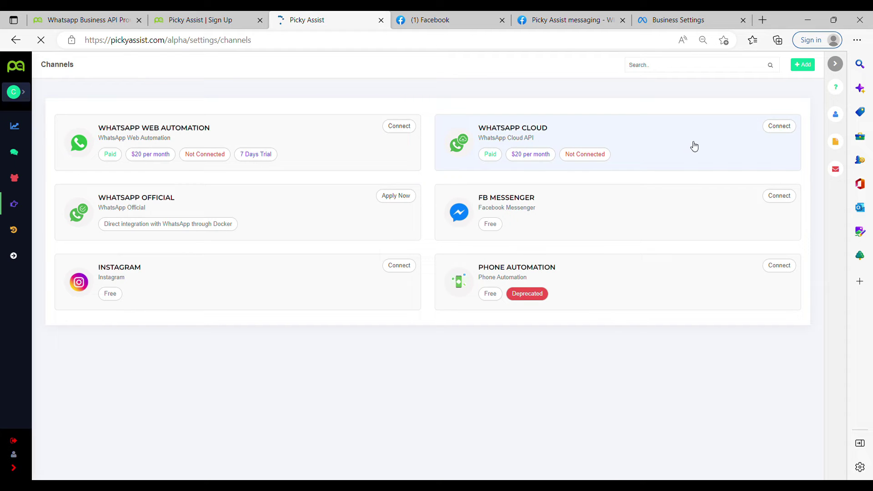
pyautogui.click(785, 131)
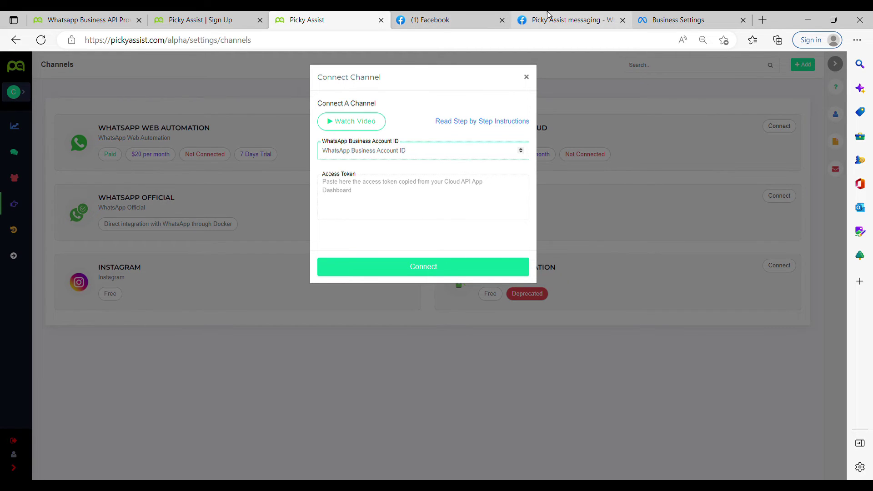
# Step: Copy the WhatsApp Business Account ID from Getting started into the connect dialog
pyautogui.click(576, 21)
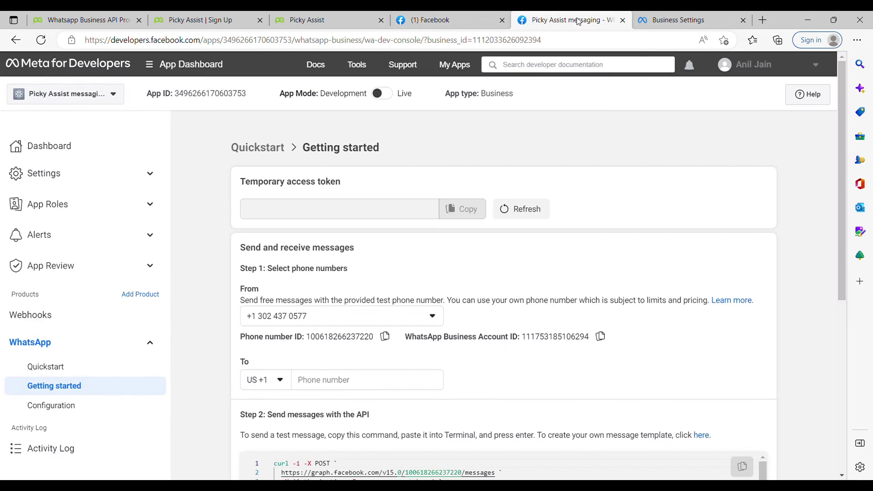
pyautogui.doubleClick(552, 338)
pyautogui.hotkey('ctrl', 'c')
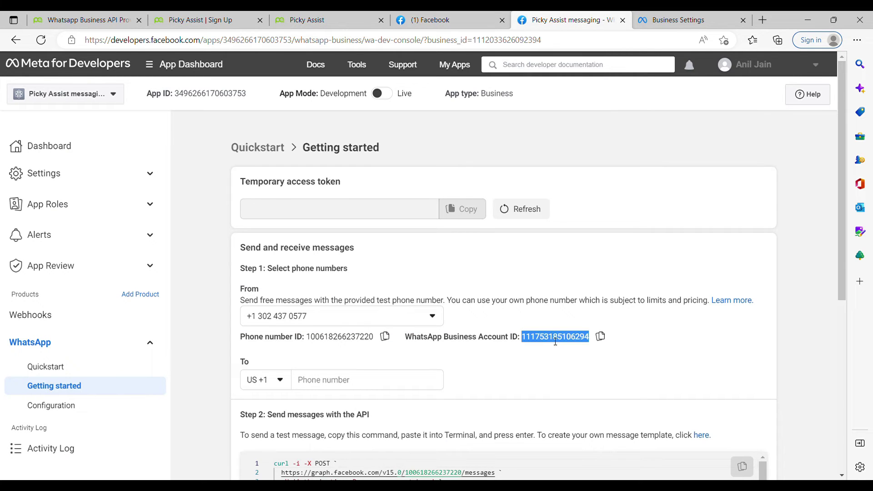
pyautogui.click(324, 20)
pyautogui.hotkey('ctrl', 'v')
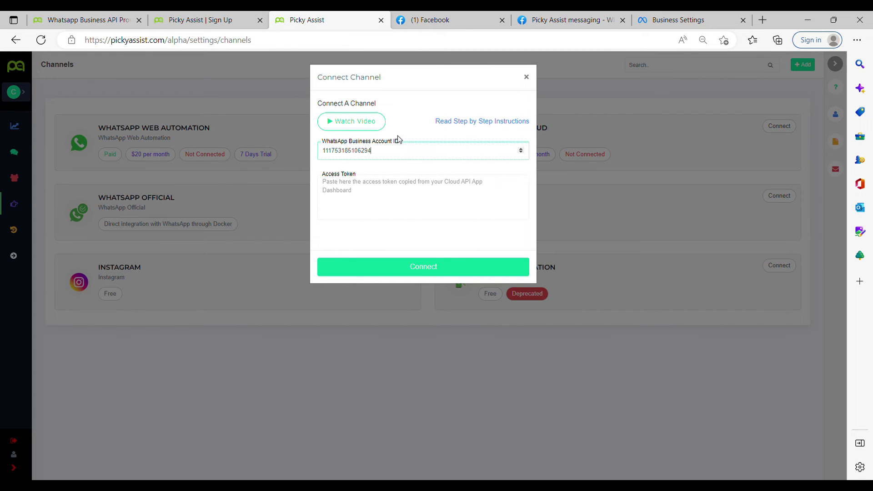
# Step: Paste the access token, connect, choose the verified test number, and finalize settings
pyautogui.click(667, 21)
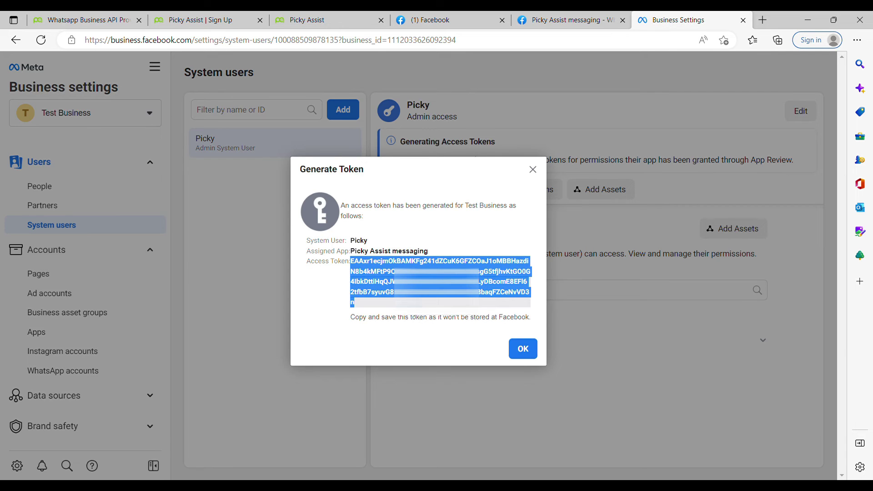
pyautogui.click(324, 19)
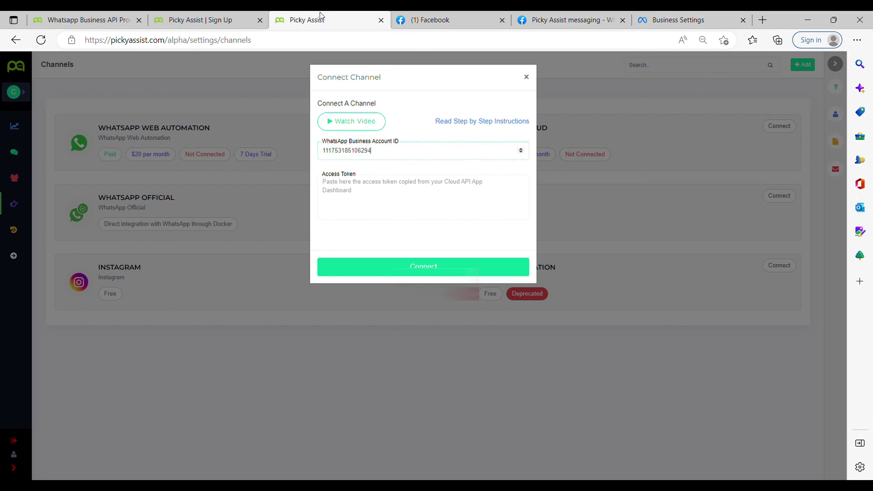
pyautogui.click(370, 196)
pyautogui.hotkey('ctrl', 'v')
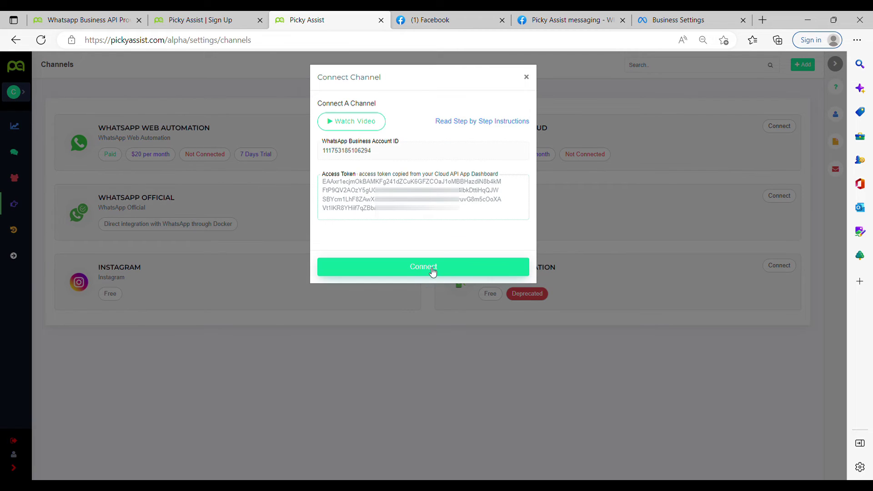
pyautogui.click(432, 271)
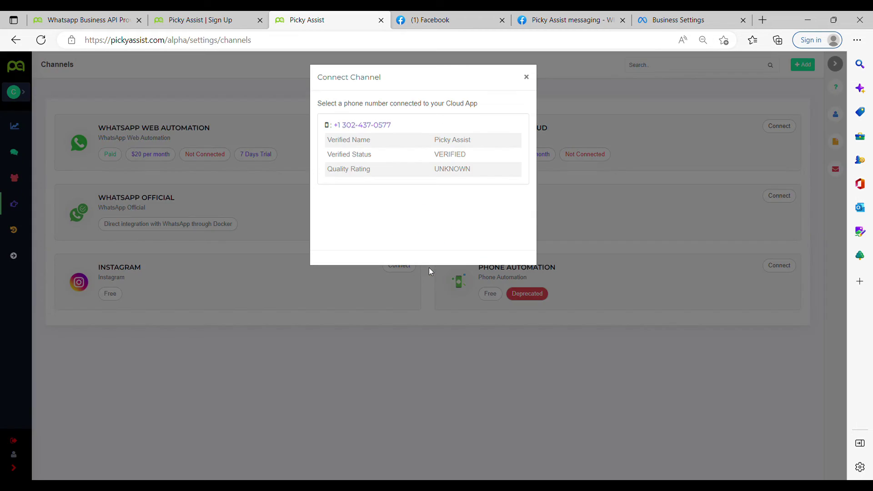
pyautogui.click(355, 127)
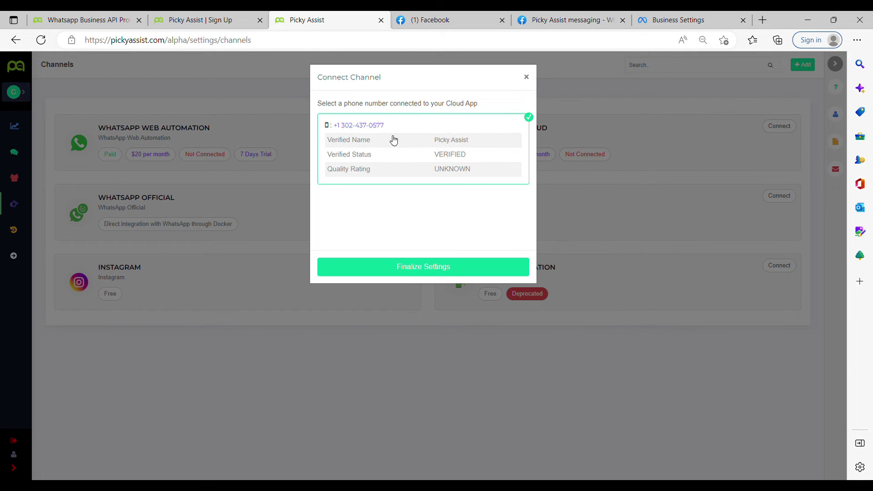
pyautogui.click(429, 267)
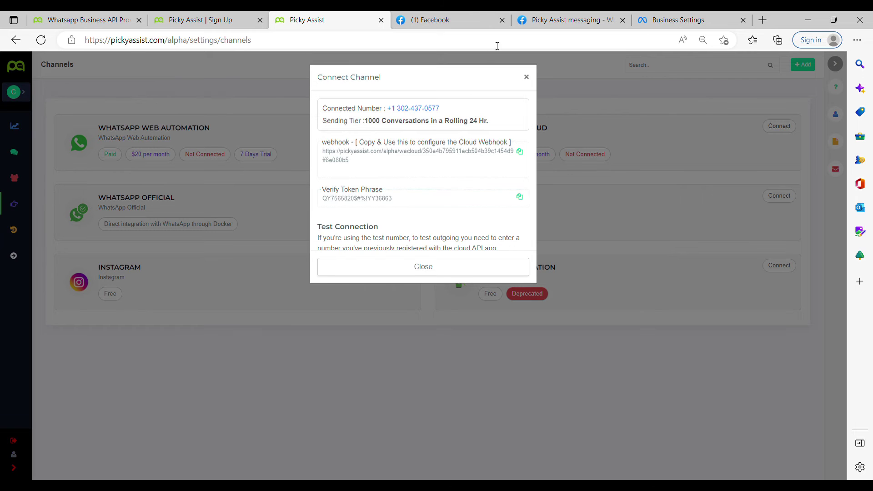
# Step: On the WhatsApp Configuration page, set the webhook callback URL to Picky Assist's webhook URL
pyautogui.click(542, 17)
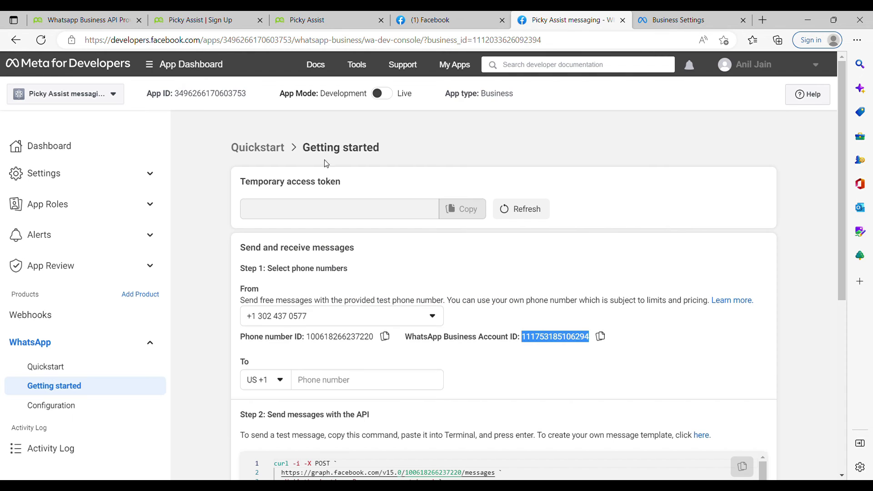
pyautogui.click(53, 410)
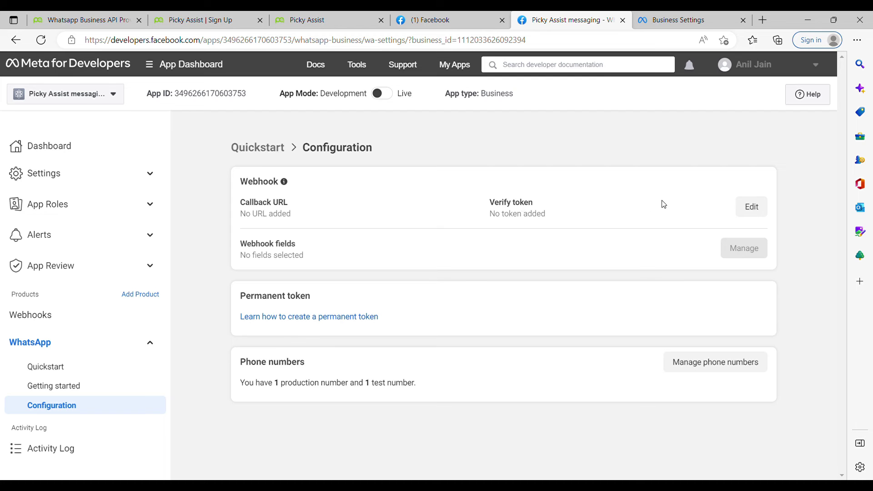
pyautogui.click(753, 208)
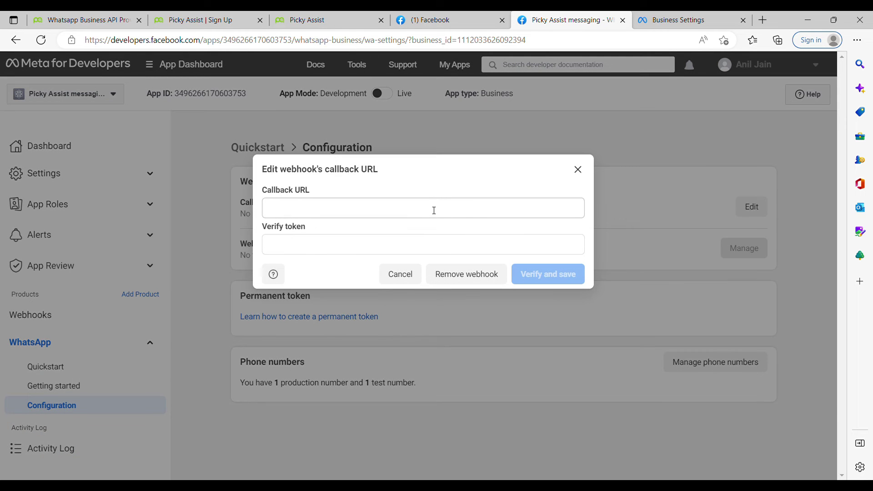
pyautogui.click(434, 210)
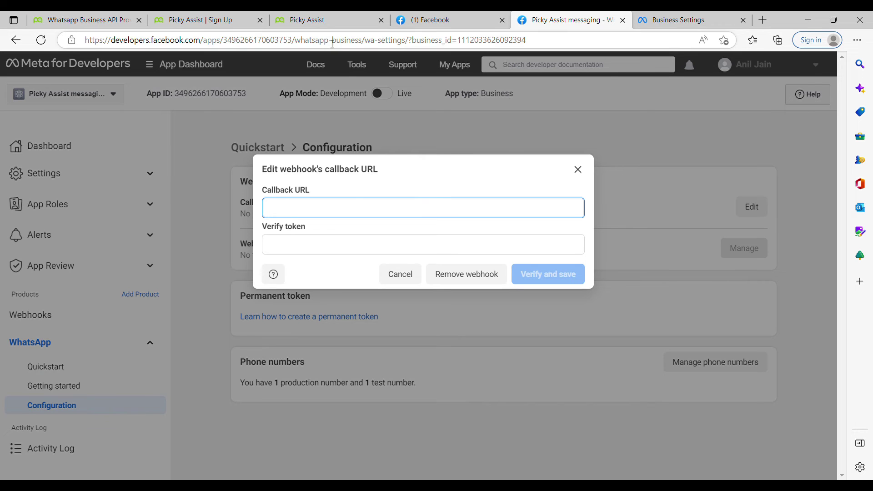
pyautogui.click(312, 17)
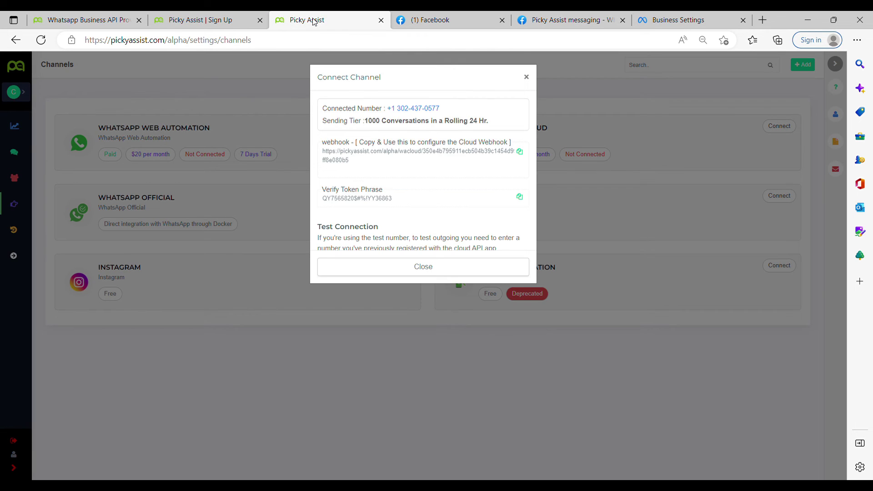
pyautogui.tripleClick(378, 165)
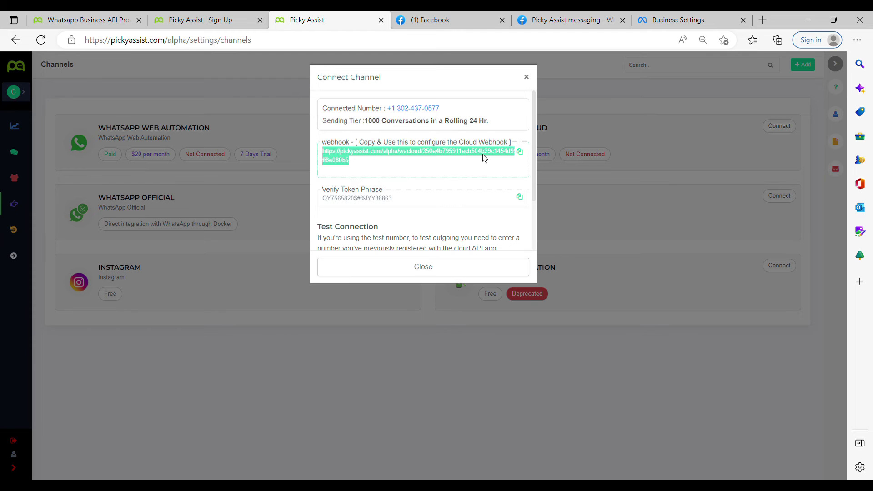
pyautogui.click(523, 154)
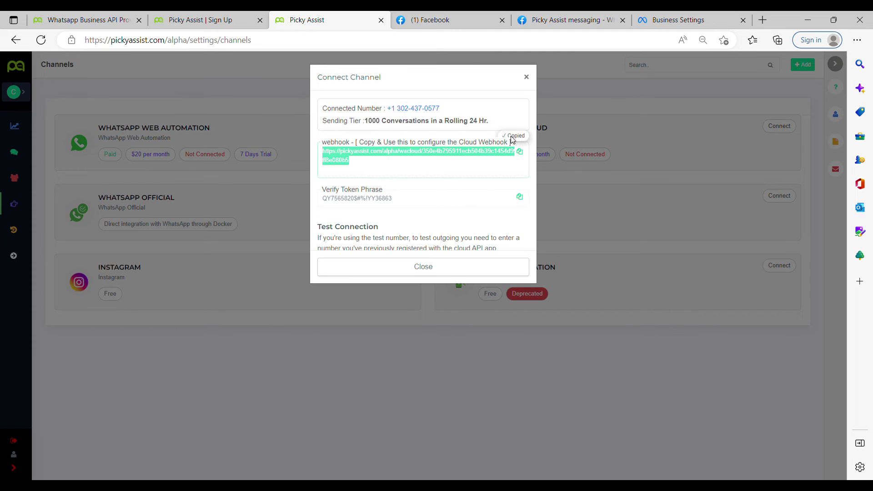
pyautogui.click(537, 18)
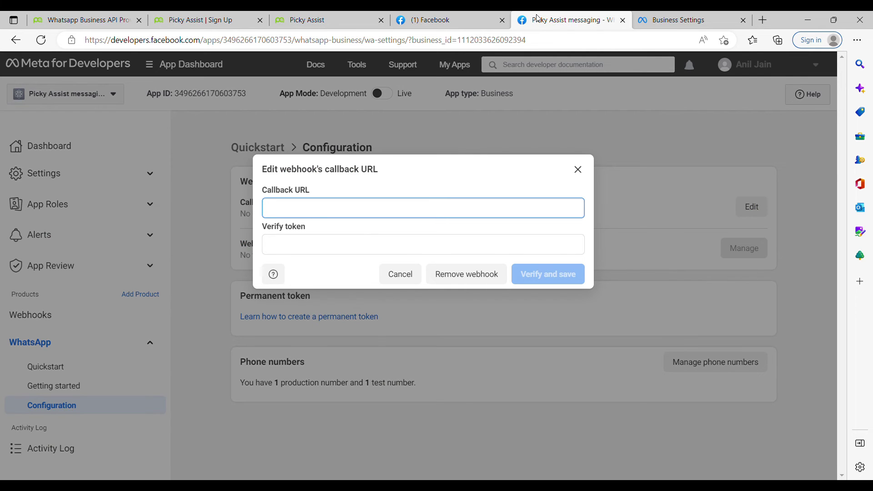
pyautogui.hotkey('ctrl', 'v')
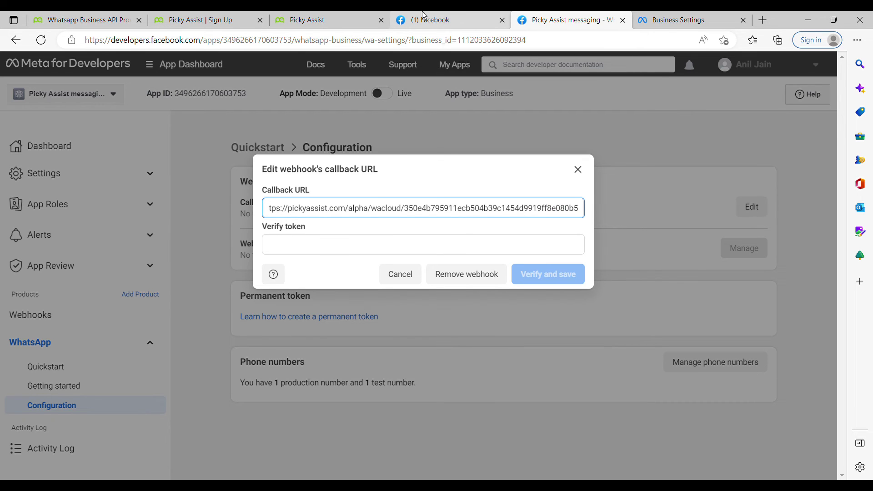
# Step: Paste Picky Assist's verify token phrase as the Verify token and verify and save
pyautogui.click(339, 18)
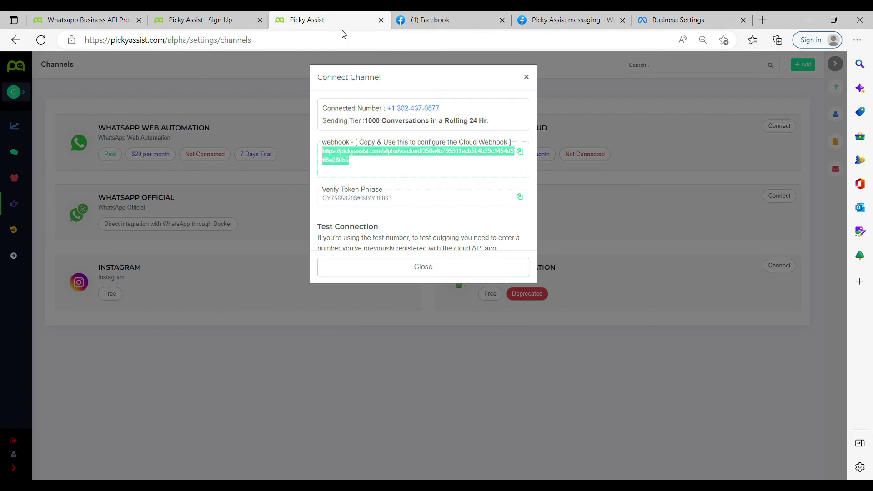
pyautogui.click(519, 197)
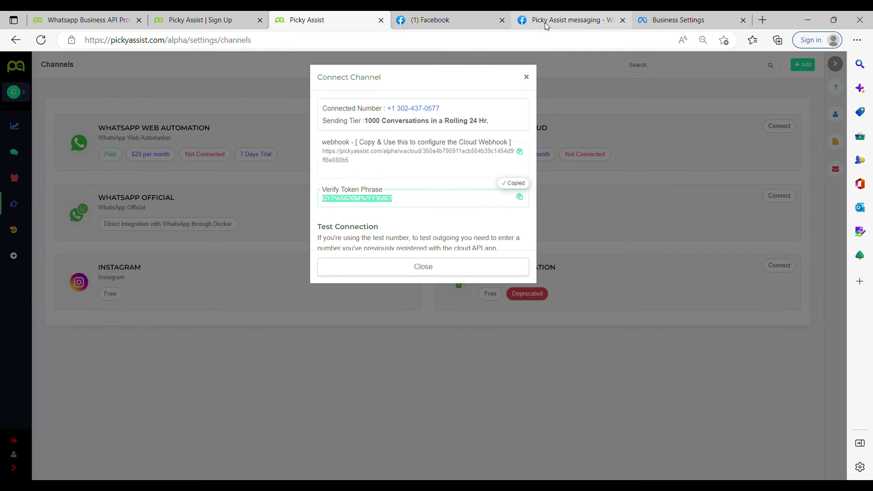
pyautogui.click(550, 23)
pyautogui.click(378, 245)
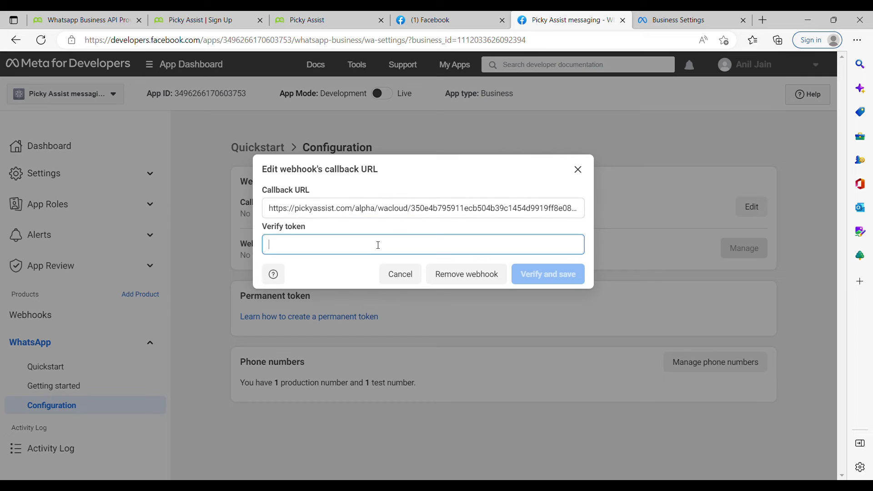
pyautogui.hotkey('ctrl', 'v')
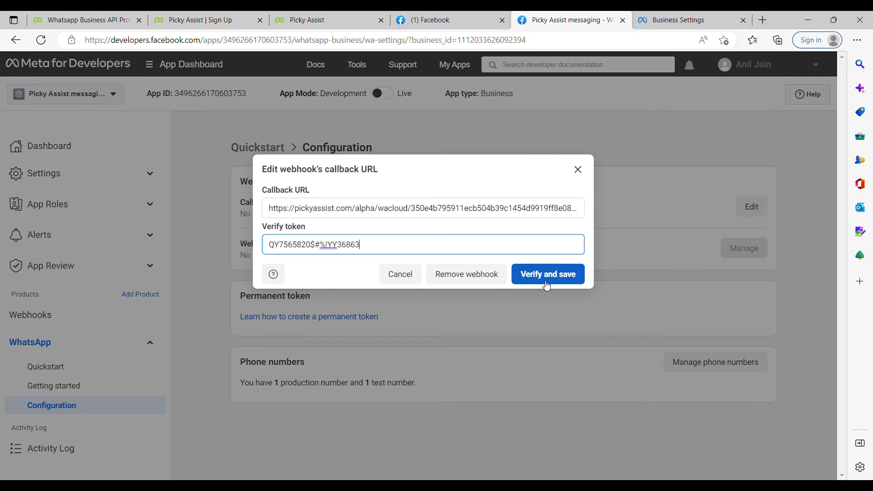
pyautogui.click(549, 278)
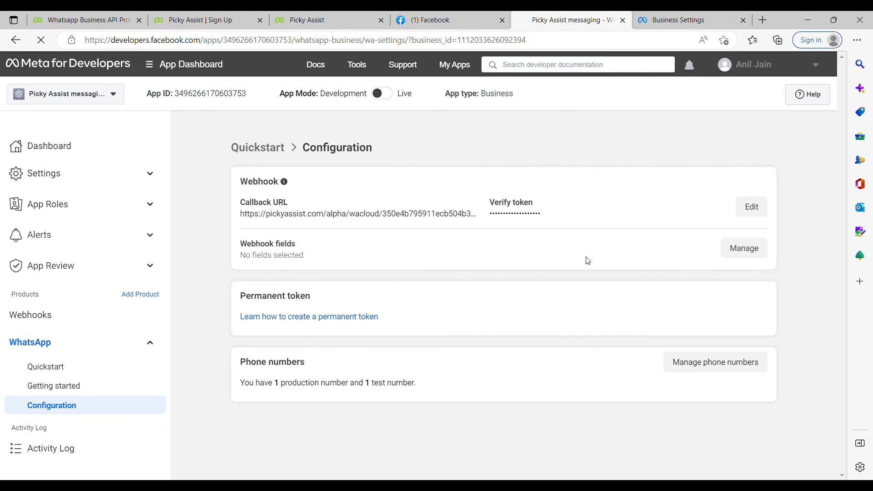
# Step: Subscribe every webhook field, account_alerts through template_performance_metrics, including messages
pyautogui.click(737, 259)
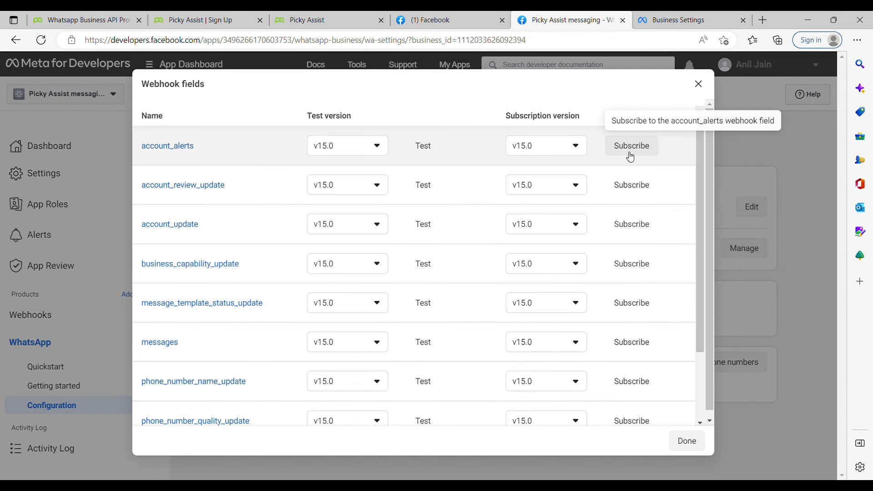
pyautogui.click(630, 146)
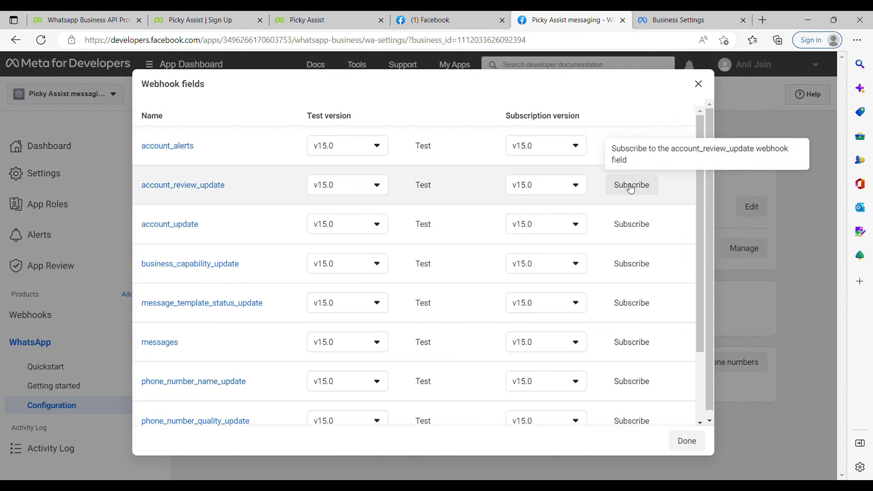
pyautogui.click(638, 210)
pyautogui.click(641, 250)
pyautogui.click(635, 288)
pyautogui.click(636, 327)
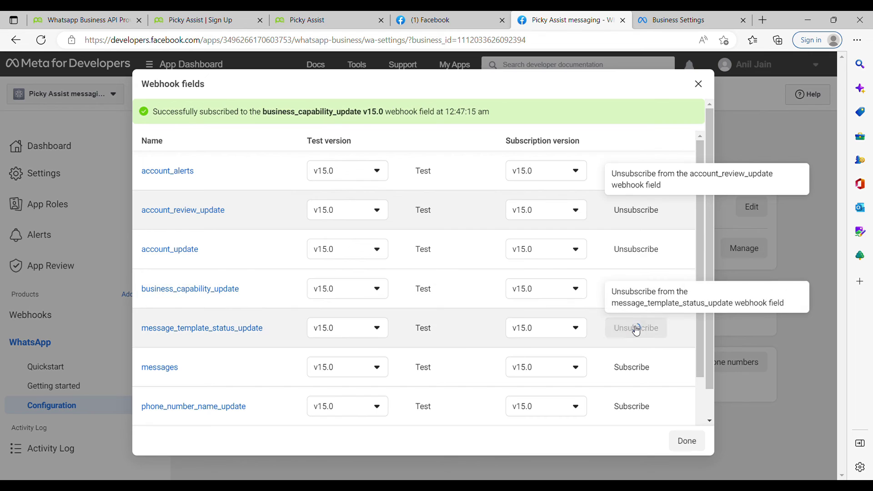
pyautogui.click(638, 367)
pyautogui.click(635, 407)
pyautogui.scroll(-2, 646, 364)
pyautogui.click(636, 355)
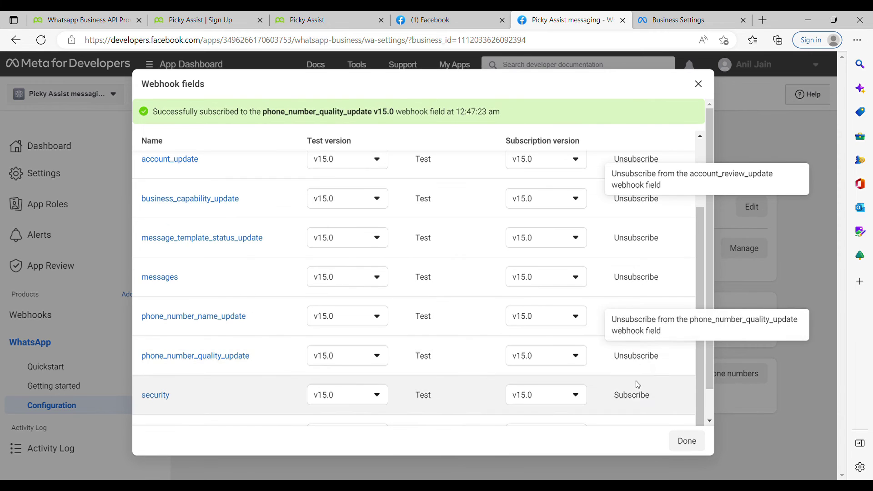
pyautogui.click(635, 395)
pyautogui.click(640, 403)
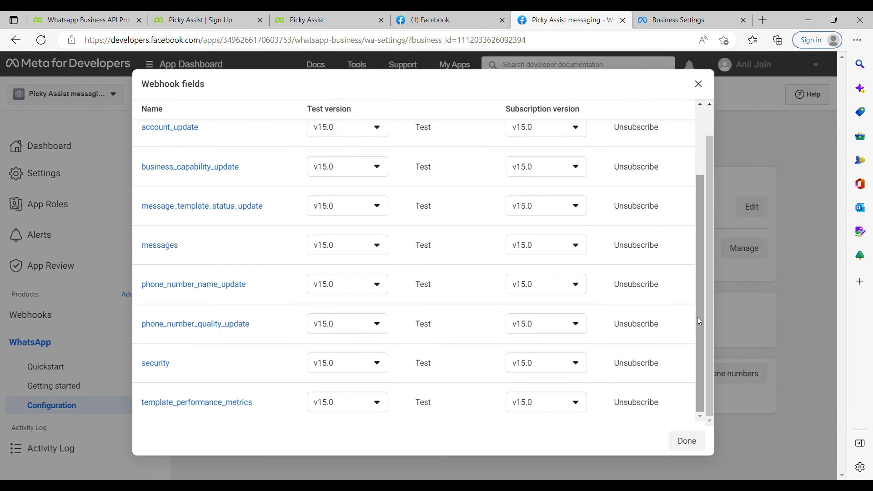
pyautogui.moveTo(699, 321); pyautogui.dragTo(703, 362)
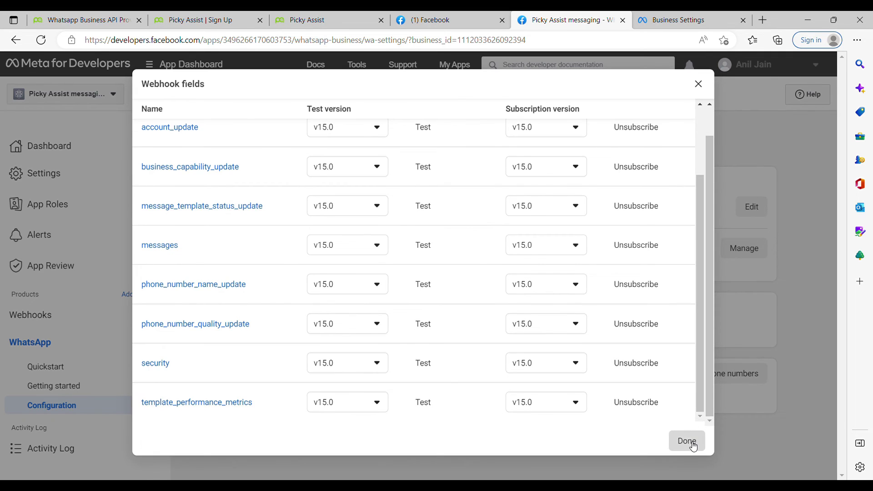
pyautogui.click(687, 441)
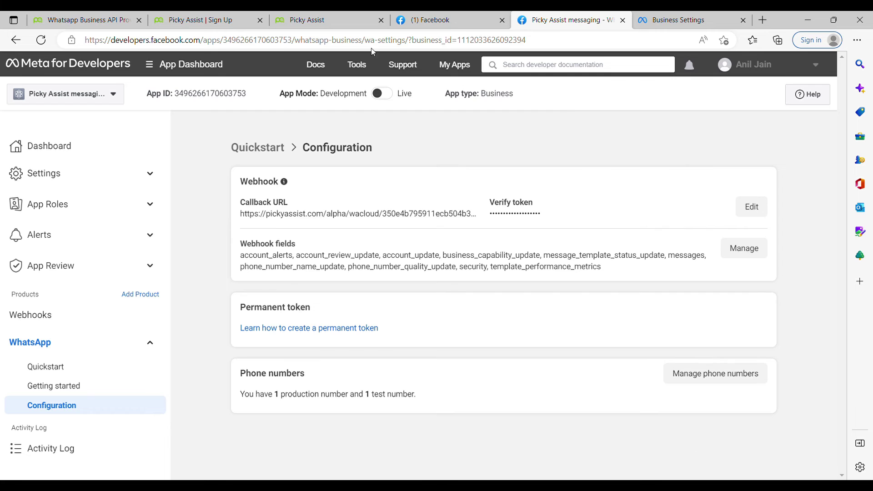
# Step: Back in Picky Assist, close the Connect Channel dialog to see WhatsApp Cloud connected
pyautogui.click(312, 21)
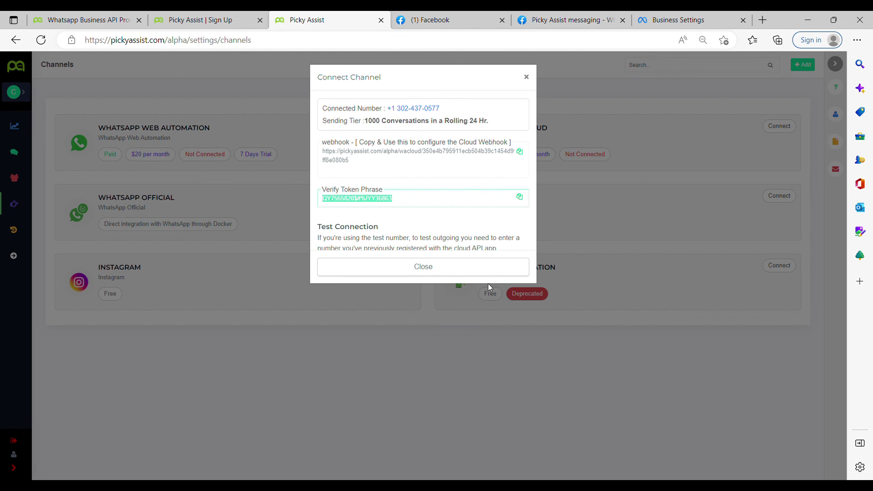
pyautogui.click(447, 269)
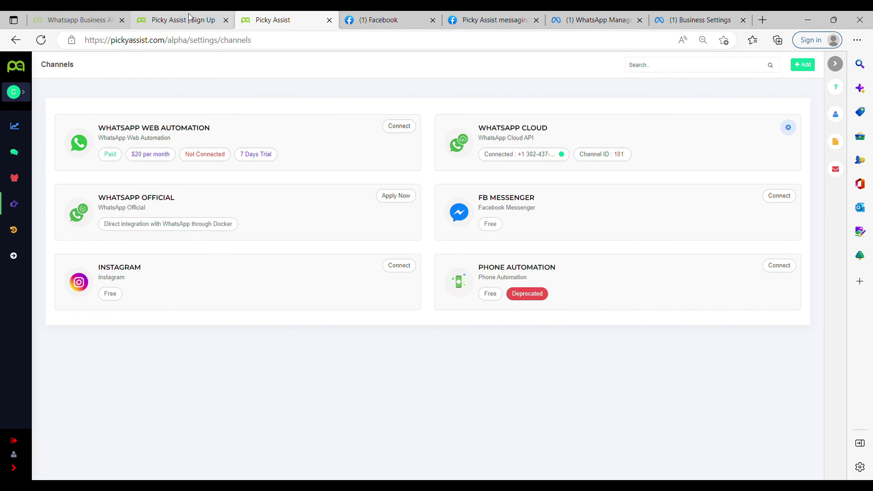
# Step: Verify the Messages log shows one incoming Test message from the sender's number, then go to Teambox
pyautogui.click(14, 257)
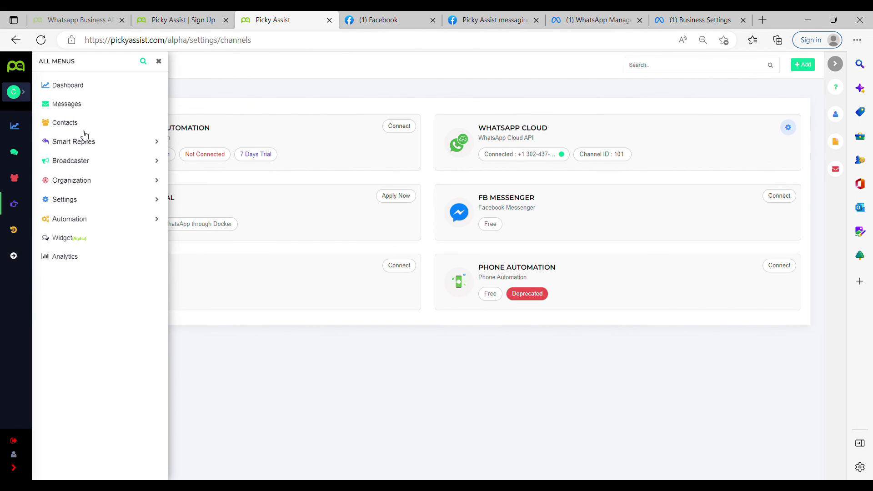
pyautogui.click(79, 108)
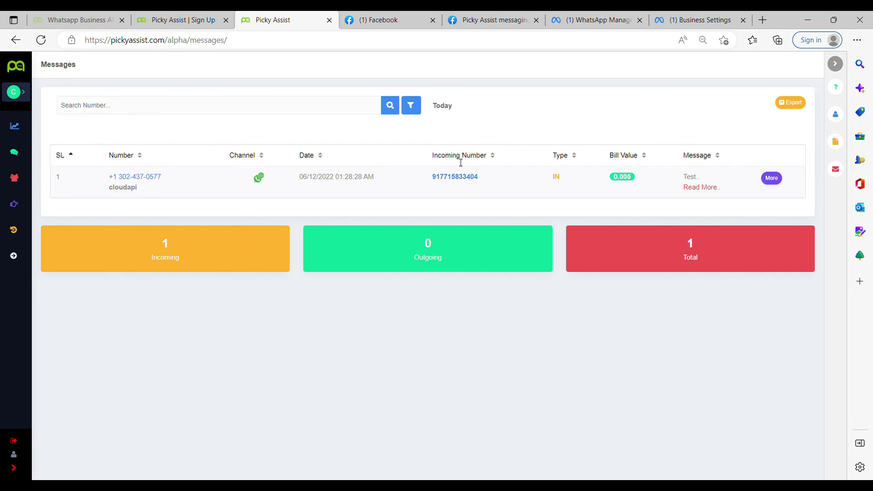
pyautogui.doubleClick(464, 178)
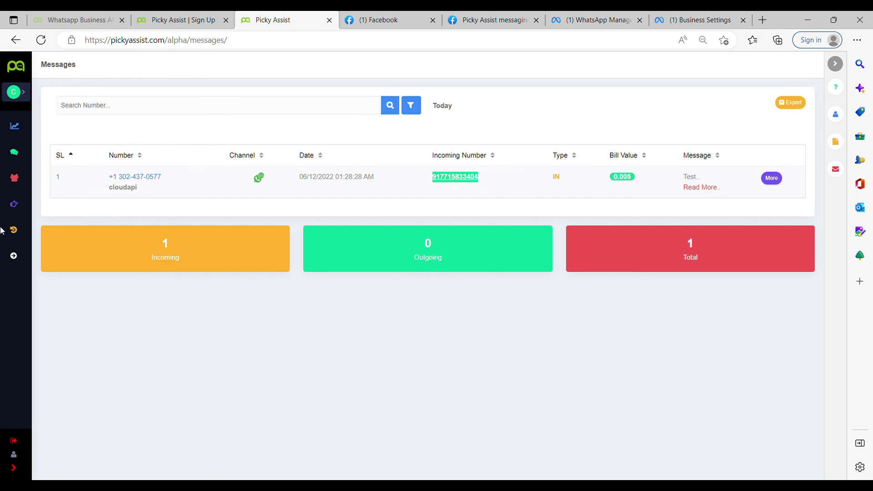
pyautogui.click(16, 158)
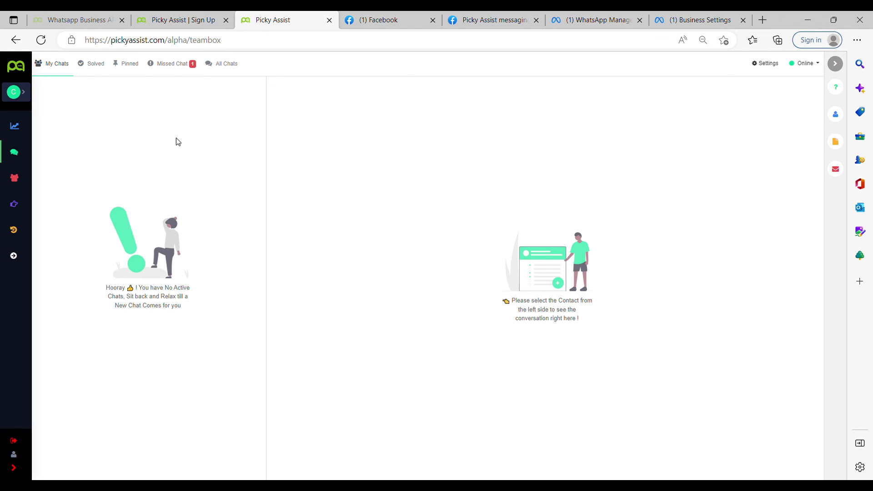
# Step: Join the missed Test chat and open it under My Chats
pyautogui.click(177, 68)
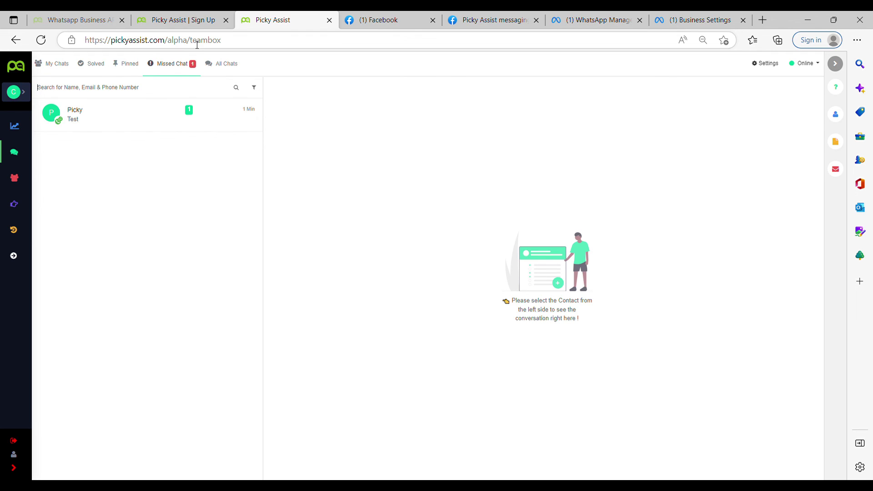
pyautogui.click(147, 113)
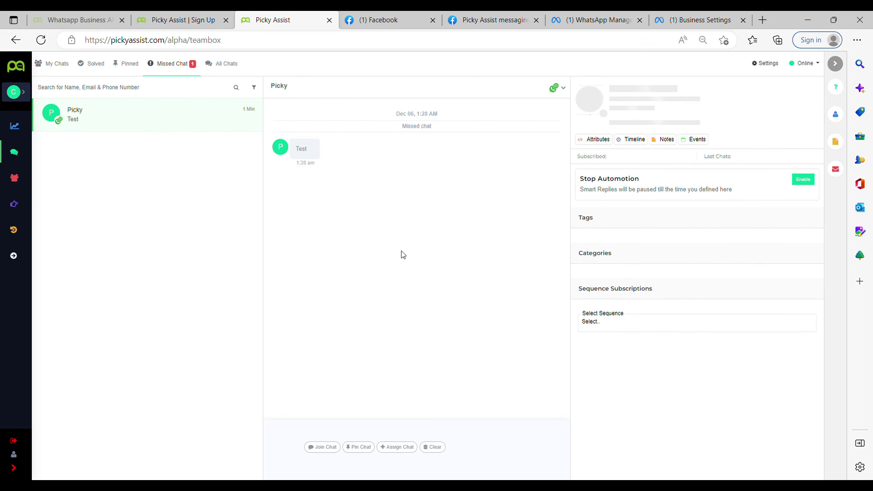
pyautogui.click(326, 448)
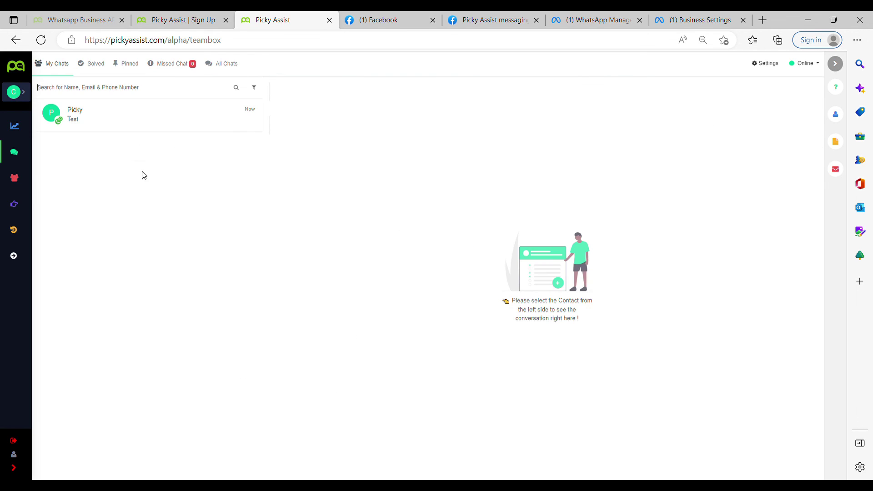
pyautogui.click(123, 121)
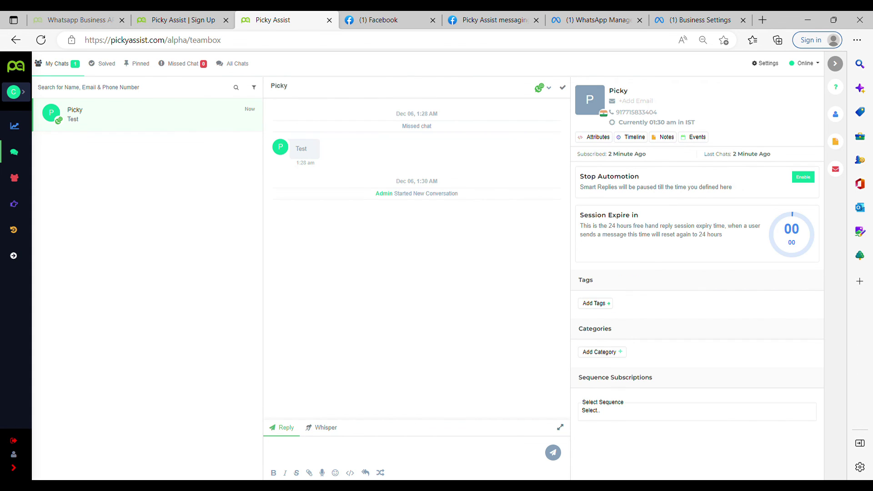
# Step: Send the reply 'Wellcome to Picky Assist' and check the incoming 'Received' message
pyautogui.click(373, 451)
pyautogui.write('Wellcome to Picky Assist')
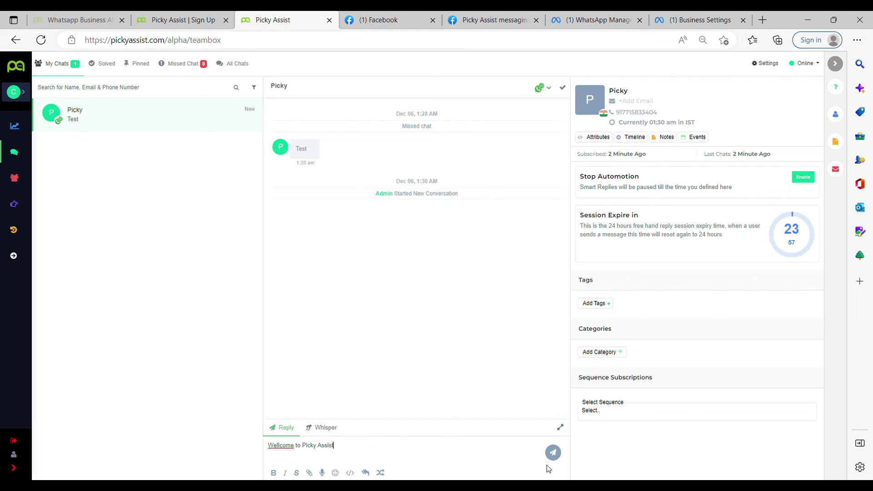
pyautogui.click(554, 453)
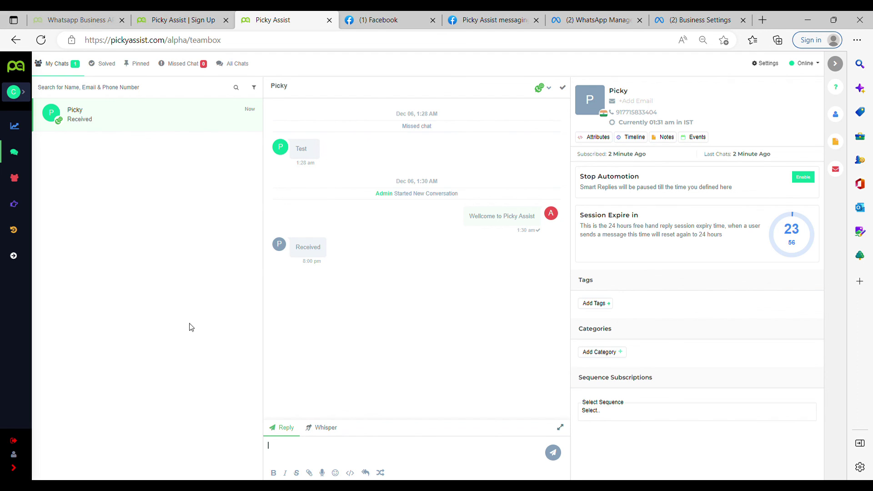
pyautogui.doubleClick(314, 251)
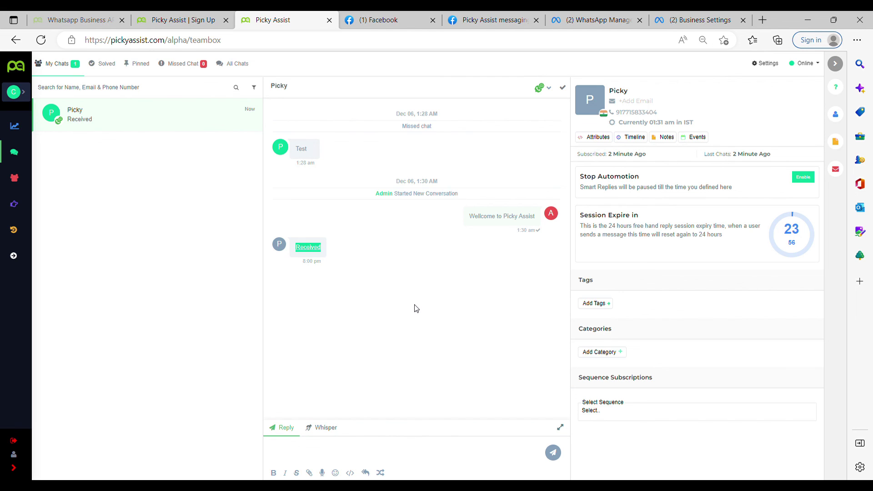